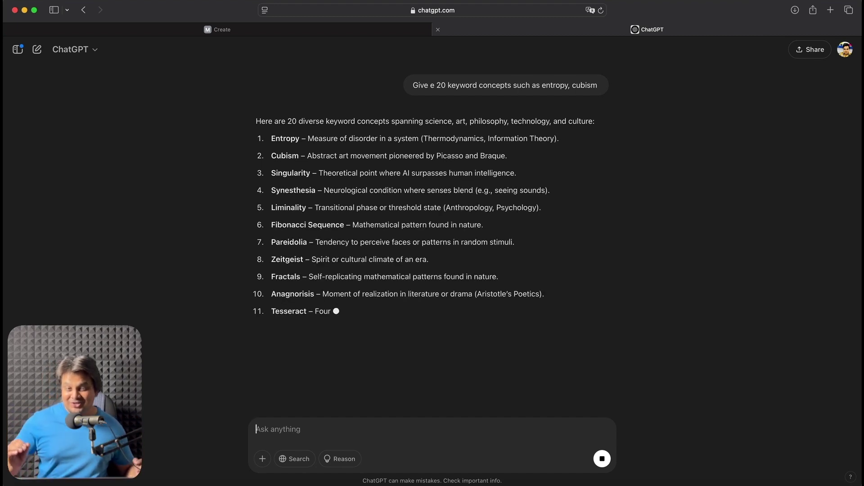
Step: Copy the keyword "Entropy" from the ChatGPT list, switch to Midjourney and submit it as an image prompt
{"action": "double_click", "coordinate": [284, 139]}
{"action": "key", "text": "cmd+c"}
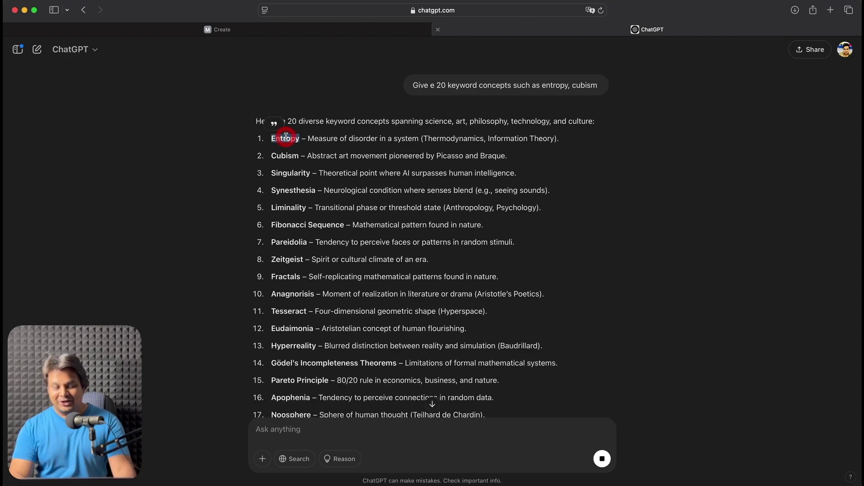
{"action": "left_click", "coordinate": [307, 31]}
{"action": "left_click", "coordinate": [299, 61]}
{"action": "key", "text": "cmd+v"}
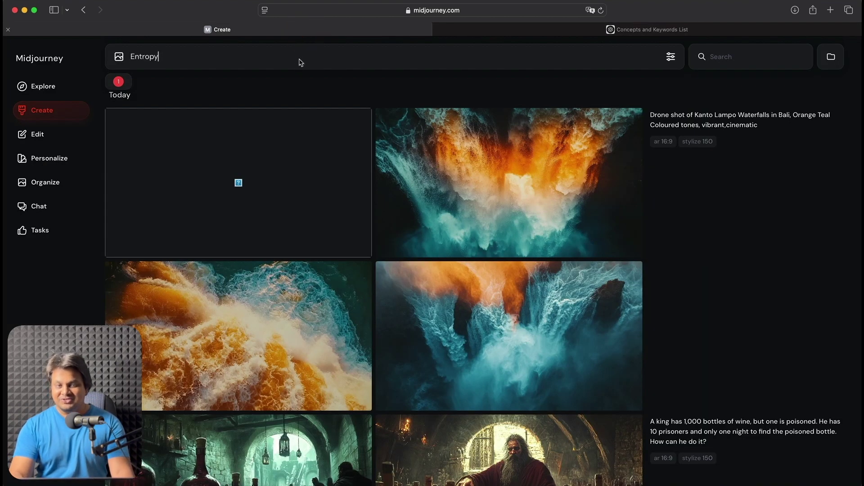
{"action": "key", "text": "Return"}
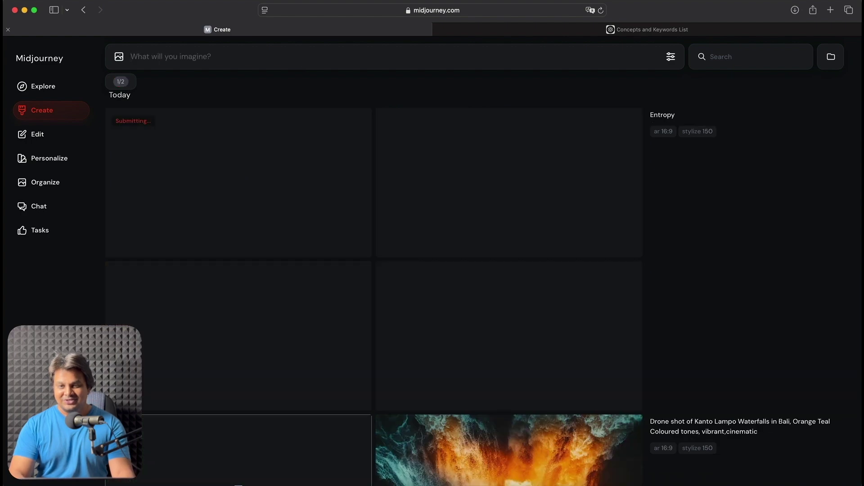
Step: Take the keywords "Cubism" and "Singularity" from the ChatGPT list and submit each as a separate Midjourney prompt
{"action": "left_click", "coordinate": [553, 31]}
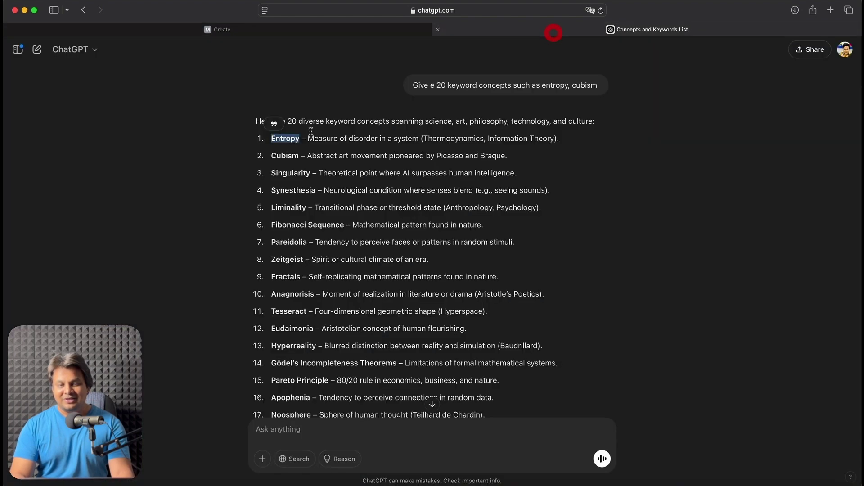
{"action": "double_click", "coordinate": [282, 154]}
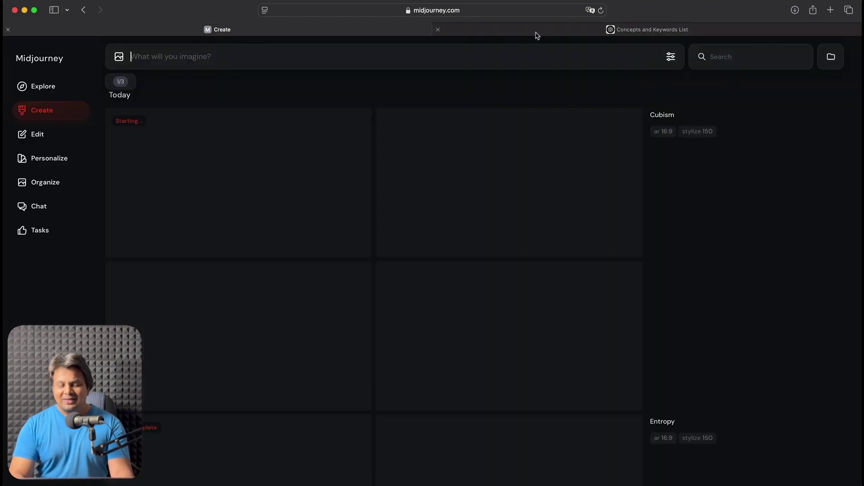
{"action": "left_click", "coordinate": [534, 33]}
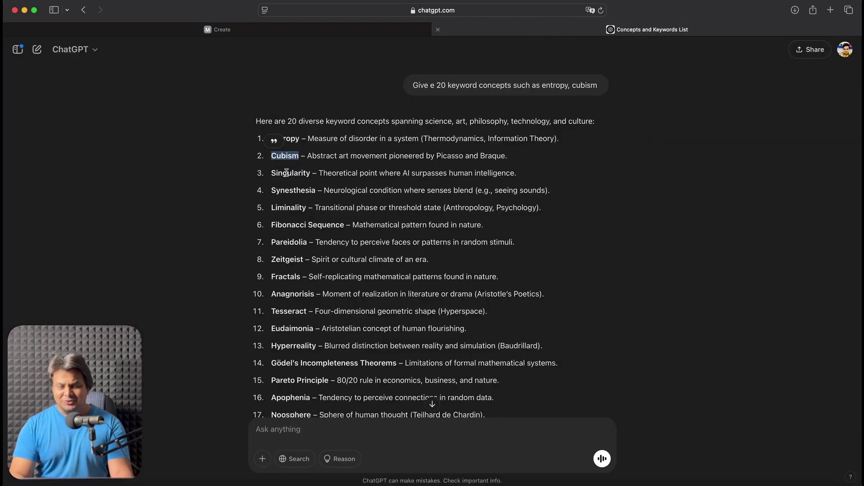
{"action": "double_click", "coordinate": [287, 173]}
{"action": "key", "text": "super+c"}
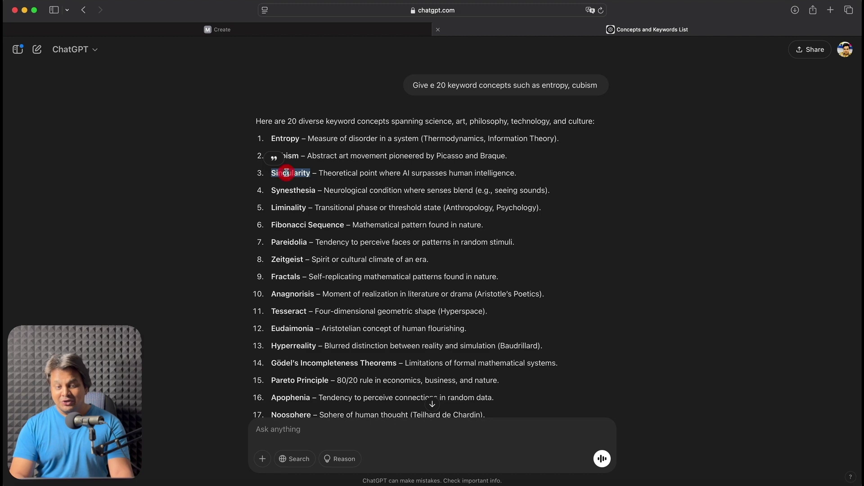
{"action": "left_click", "coordinate": [308, 31]}
{"action": "left_click", "coordinate": [299, 54]}
{"action": "key", "text": "super+v"}
{"action": "key", "text": "Return"}
Step: Copy the keyword "Hyperreality" from the ChatGPT list and submit it as a Midjourney prompt
{"action": "key", "text": "ctrl+Tab"}
{"action": "scroll", "coordinate": [358, 228], "scroll_direction": "down", "scroll_amount": 5}
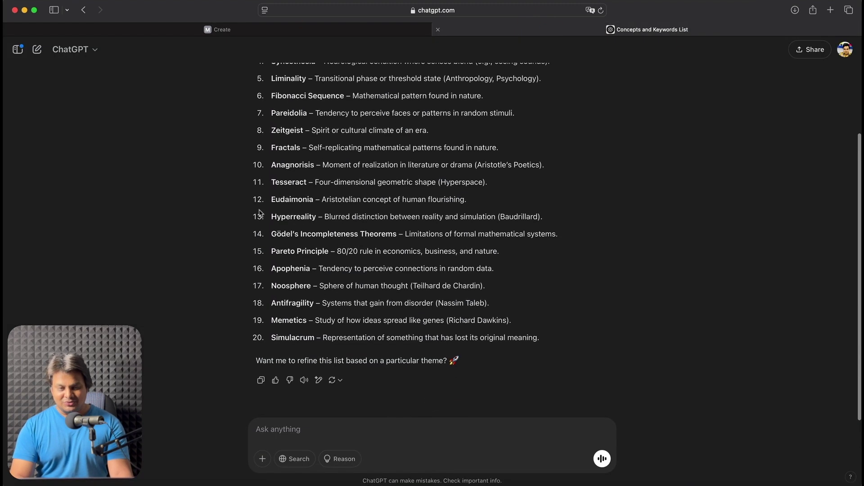
{"action": "double_click", "coordinate": [292, 217]}
{"action": "key", "text": "super+c"}
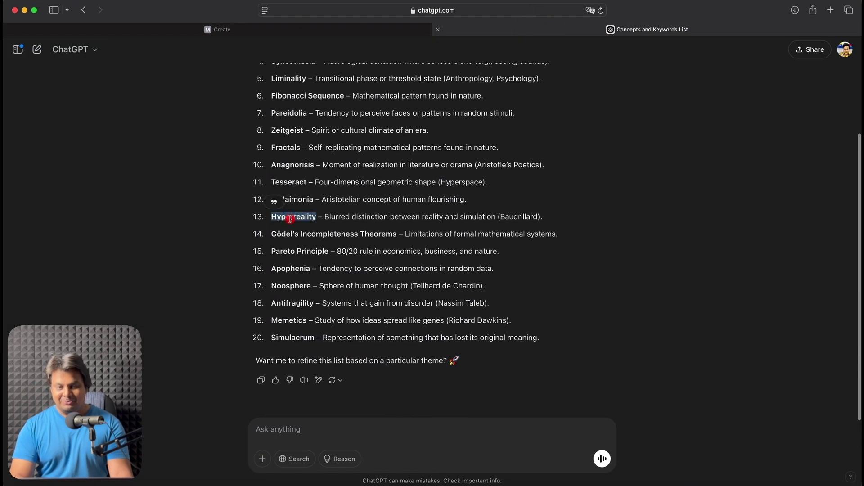
{"action": "left_click", "coordinate": [360, 29]}
{"action": "left_click", "coordinate": [332, 54]}
{"action": "key", "text": "super+v"}
{"action": "key", "text": "Return"}
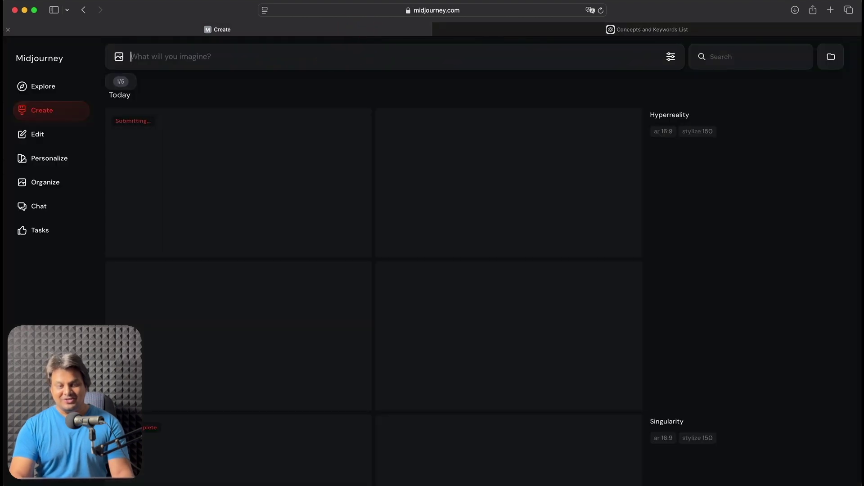
Step: View the four Entropy images enlarged one after another, and close the viewer
{"action": "left_click", "coordinate": [420, 163]}
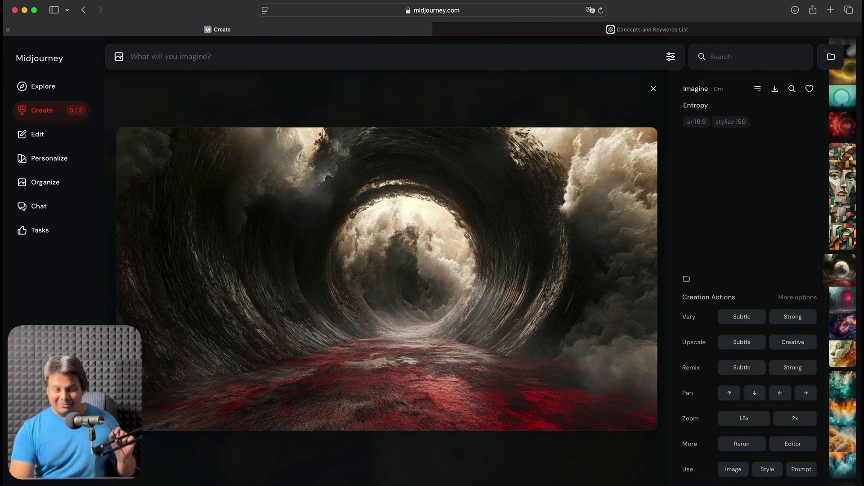
{"action": "key", "text": "Down"}
{"action": "key", "text": "Down"}
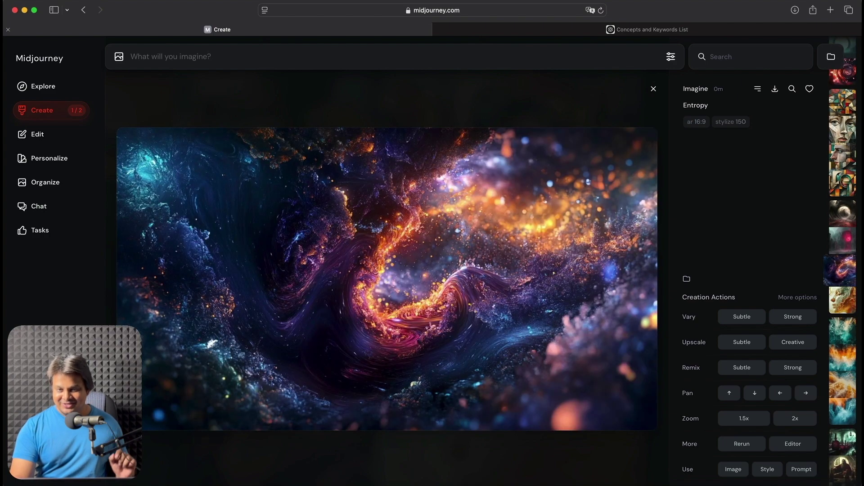
{"action": "key", "text": "Down"}
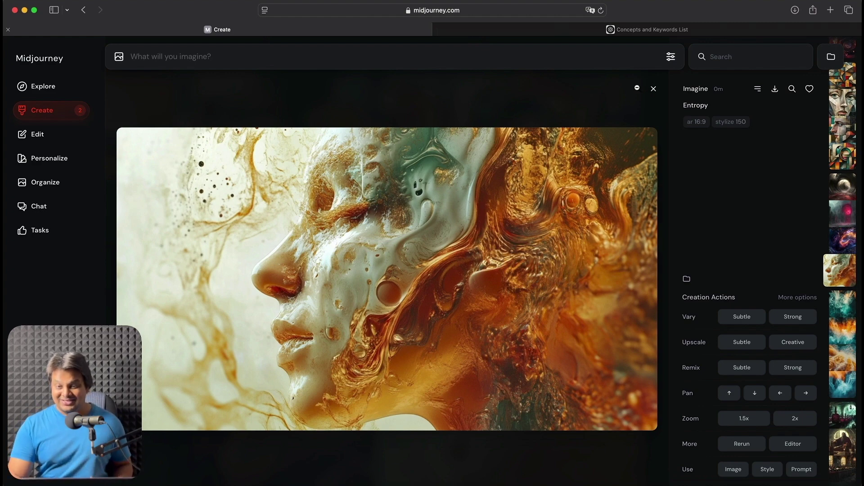
{"action": "left_click", "coordinate": [654, 89]}
Step: View the four Cubism images enlarged one after another, and return to the image feed
{"action": "scroll", "coordinate": [515, 258], "scroll_direction": "up", "scroll_amount": 5}
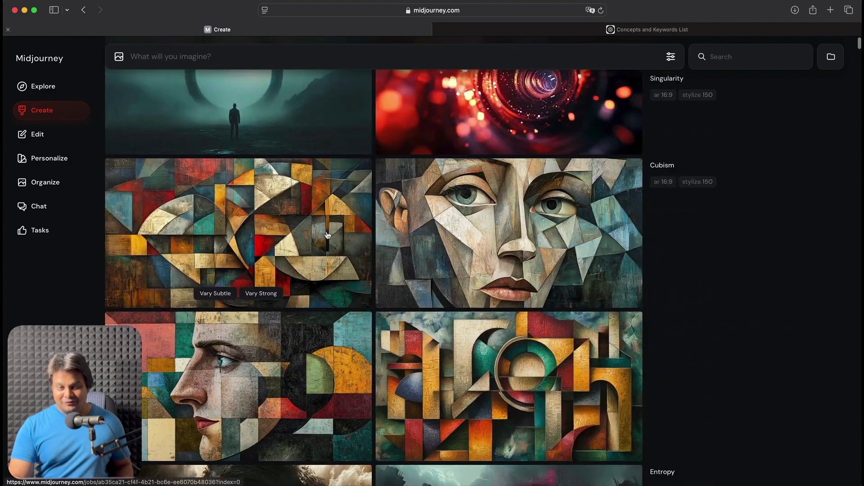
{"action": "left_click", "coordinate": [327, 235]}
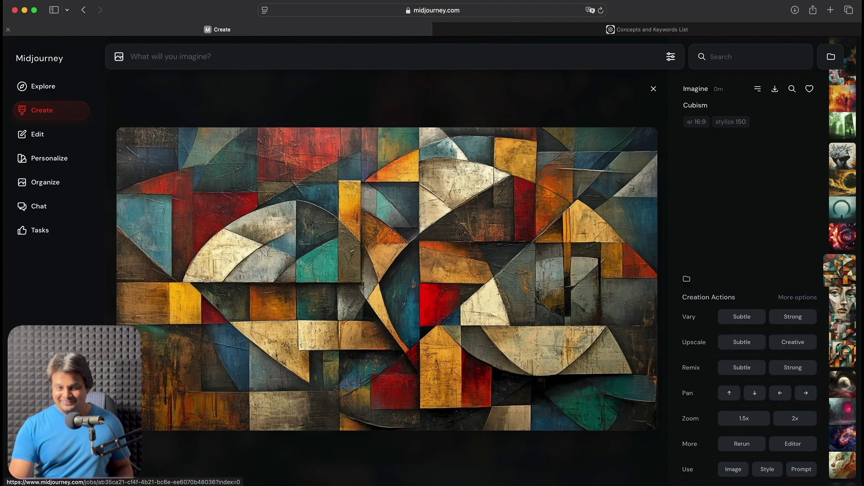
{"action": "key", "text": "Down"}
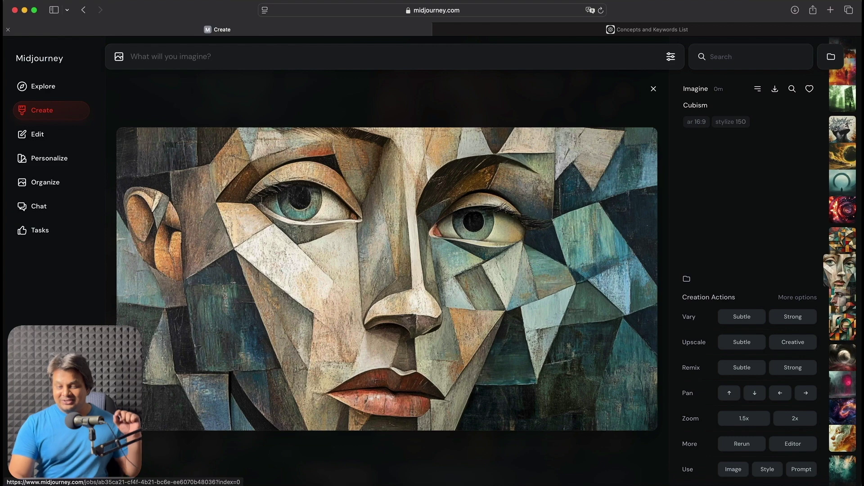
{"action": "key", "text": "Down"}
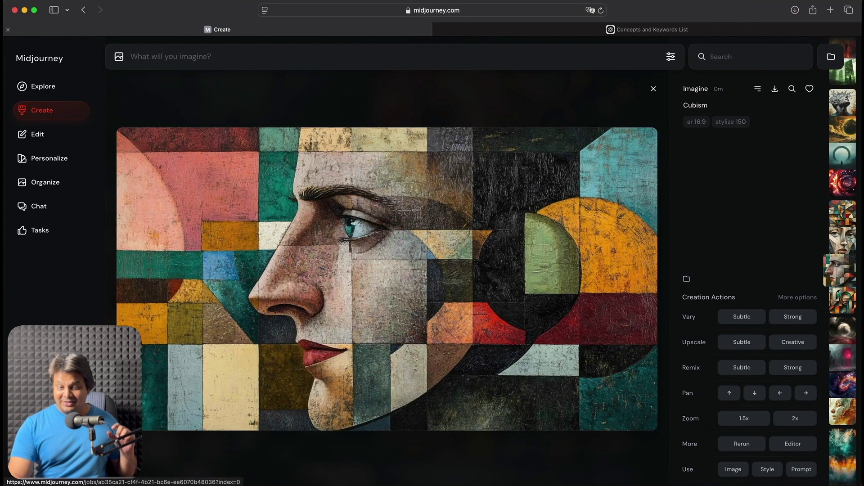
{"action": "key", "text": "Down"}
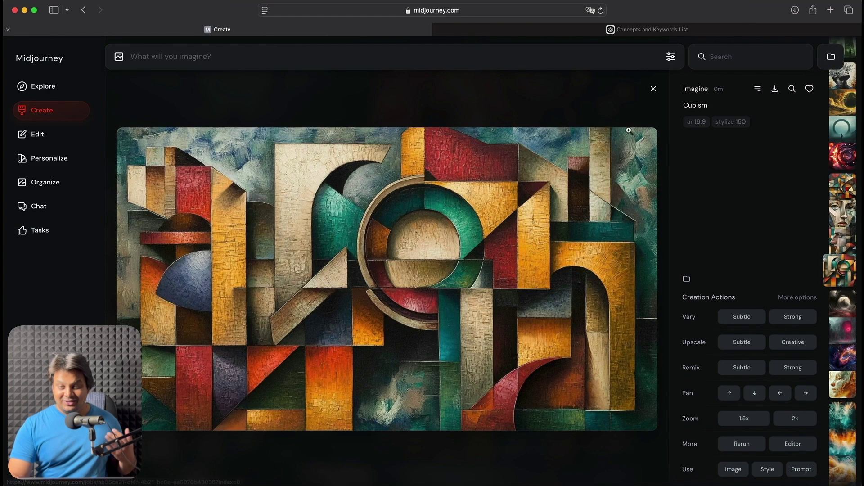
{"action": "left_click", "coordinate": [653, 89]}
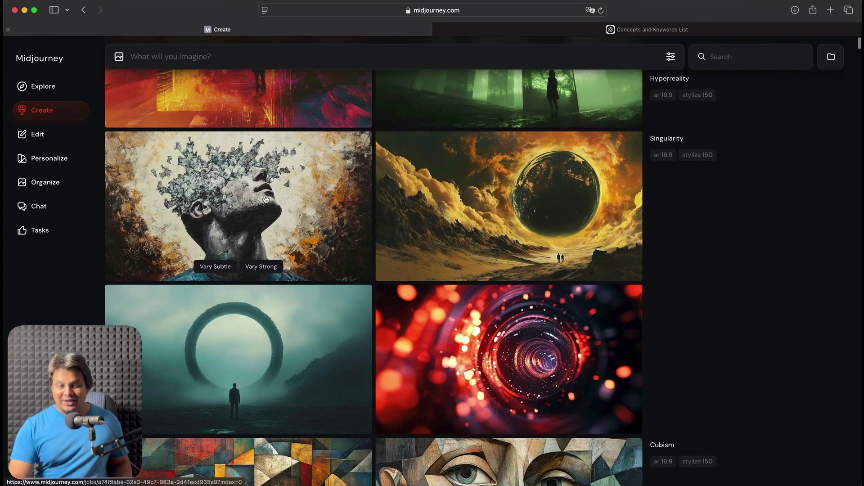
Step: Examine each of the four Singularity images at full size, and close the viewer
{"action": "left_click", "coordinate": [295, 161]}
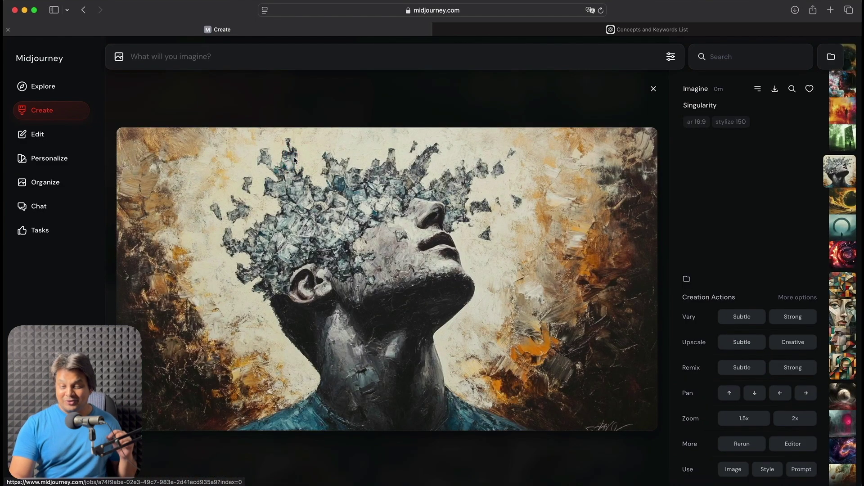
{"action": "key", "text": "Down"}
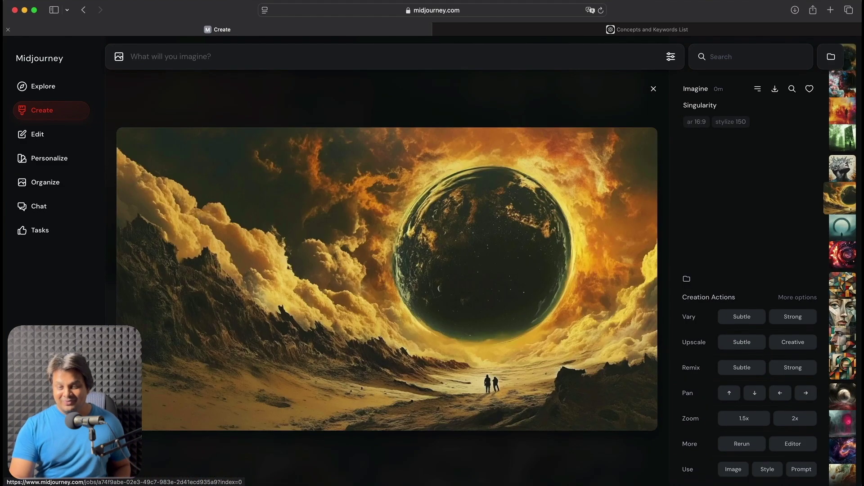
{"action": "key", "text": "Down"}
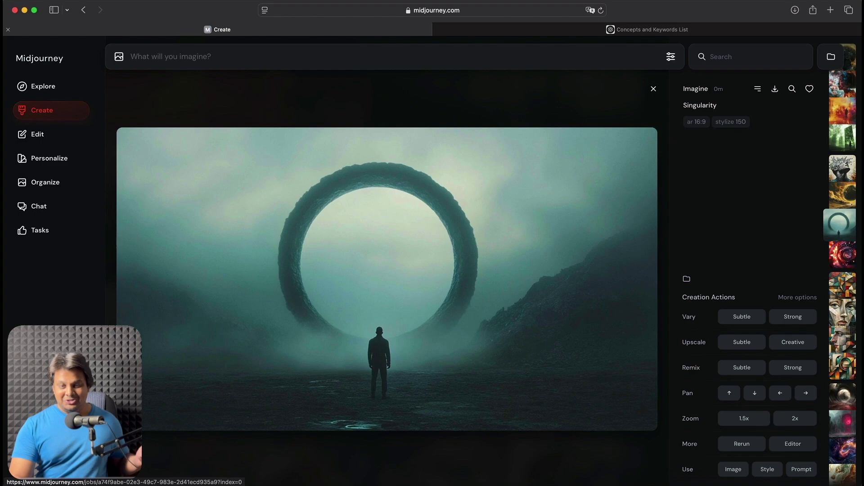
{"action": "key", "text": "Down"}
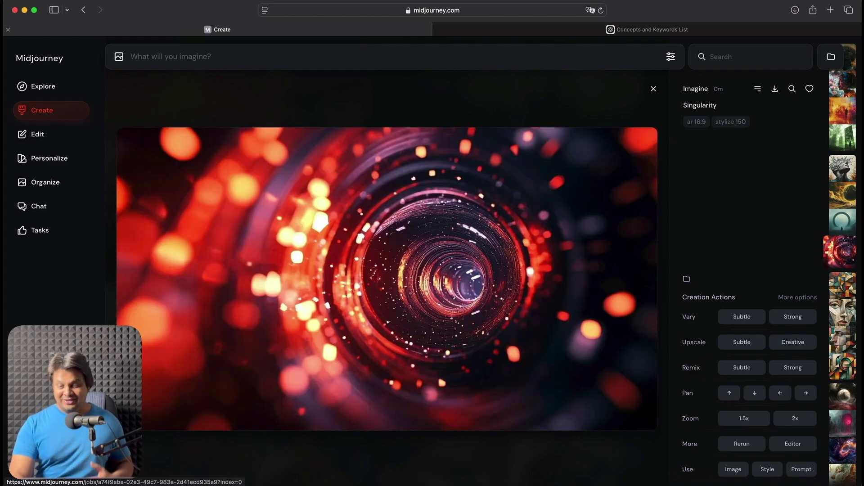
{"action": "left_click", "coordinate": [652, 88]}
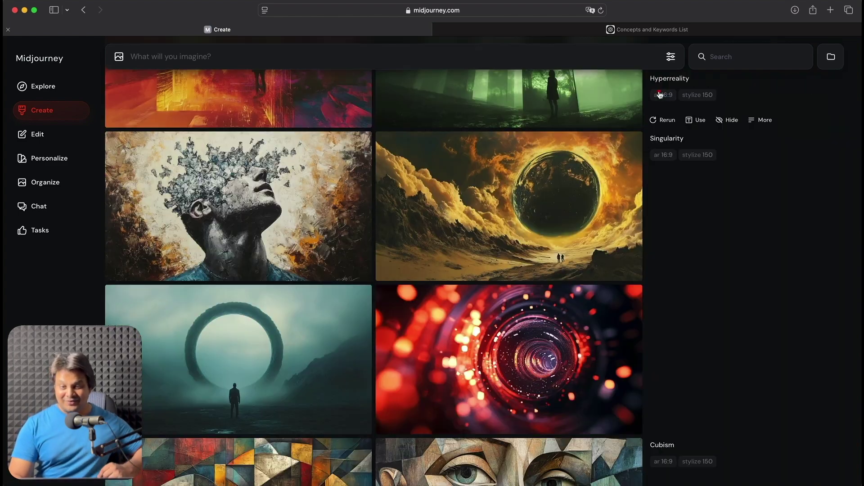
Step: Examine each of the four Hyperreality images at full size, and close the viewer
{"action": "scroll", "coordinate": [545, 214], "scroll_direction": "up", "scroll_amount": 3}
{"action": "scroll", "coordinate": [545, 214], "scroll_direction": "up", "scroll_amount": 3}
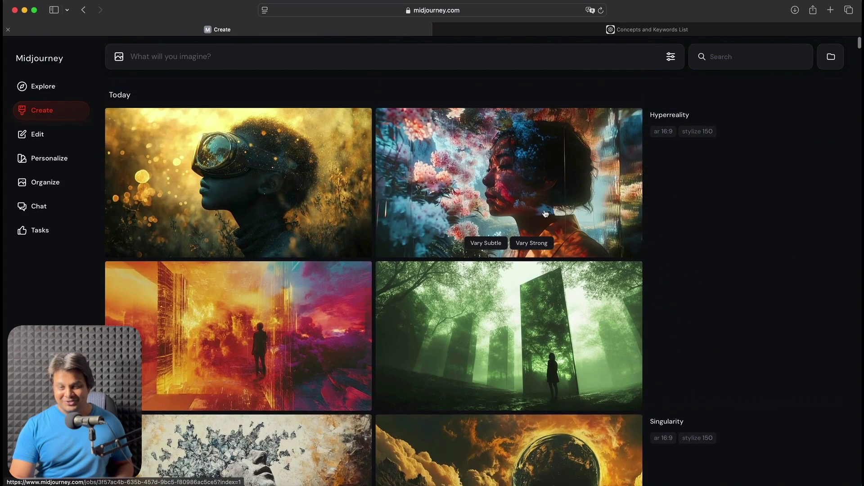
{"action": "left_click", "coordinate": [309, 148]}
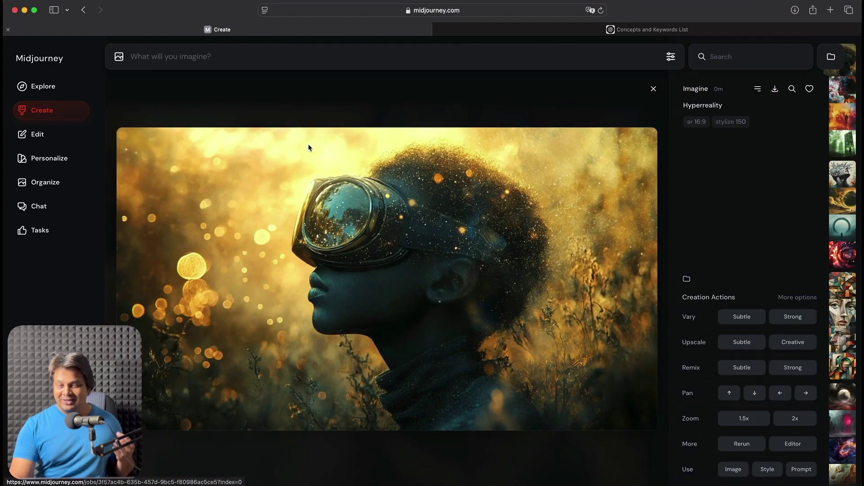
{"action": "key", "text": "Down"}
{"action": "key", "text": "Down"}
{"action": "key", "text": "Down"}
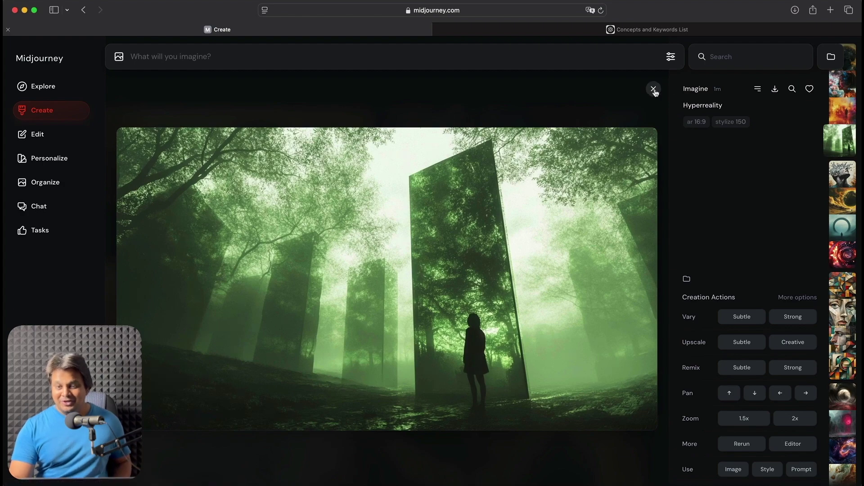
{"action": "left_click", "coordinate": [654, 88]}
Step: Rerun the Entropy prompt from its entry in the image feed to generate more variations
{"action": "scroll", "coordinate": [576, 209], "scroll_direction": "down", "scroll_amount": 10}
{"action": "scroll", "coordinate": [575, 209], "scroll_direction": "down", "scroll_amount": 5}
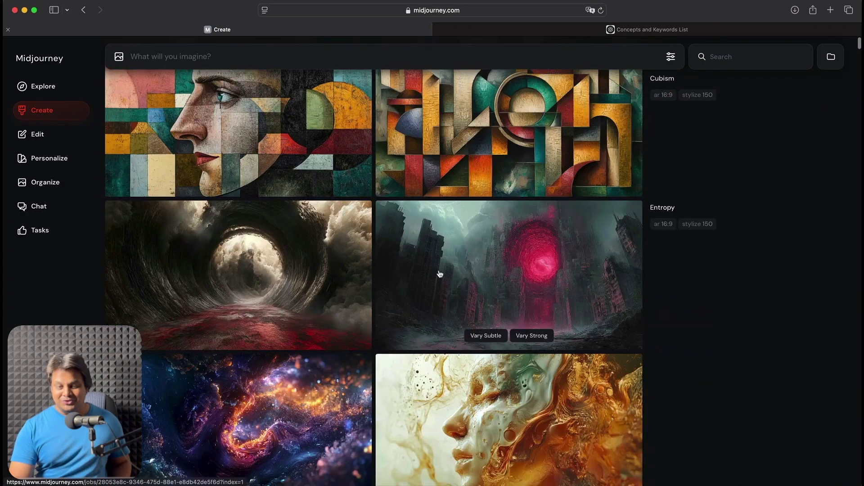
{"action": "scroll", "coordinate": [441, 272], "scroll_direction": "down", "scroll_amount": 5}
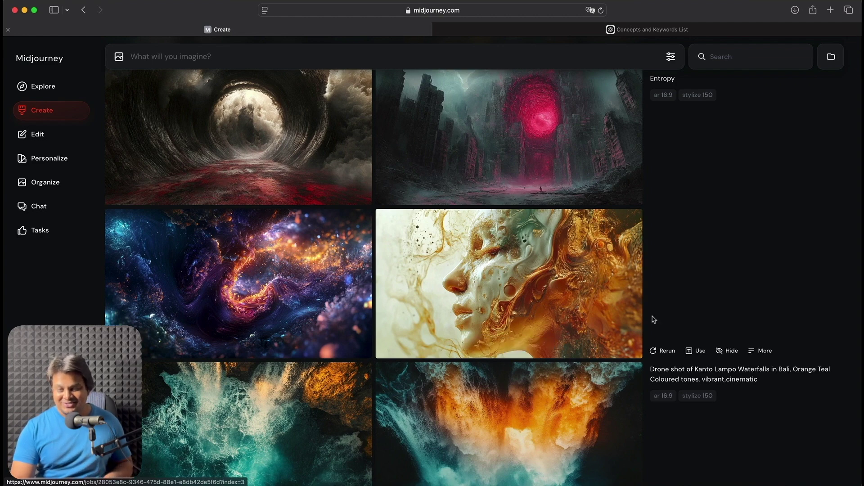
{"action": "left_click", "coordinate": [663, 351]}
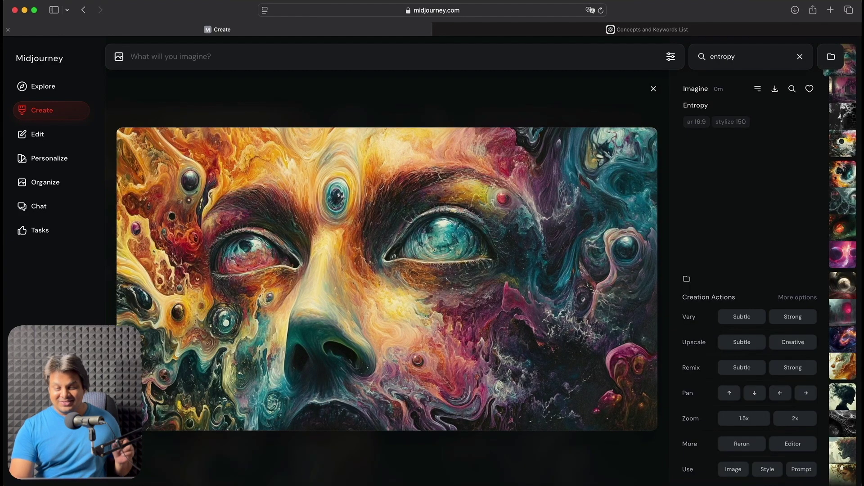
Step: Browse back and forth through the enlarged images from the rerun Entropy prompt, and return to the filtered feed
{"action": "key", "text": "Down"}
{"action": "key", "text": "Down"}
{"action": "key", "text": "Down"}
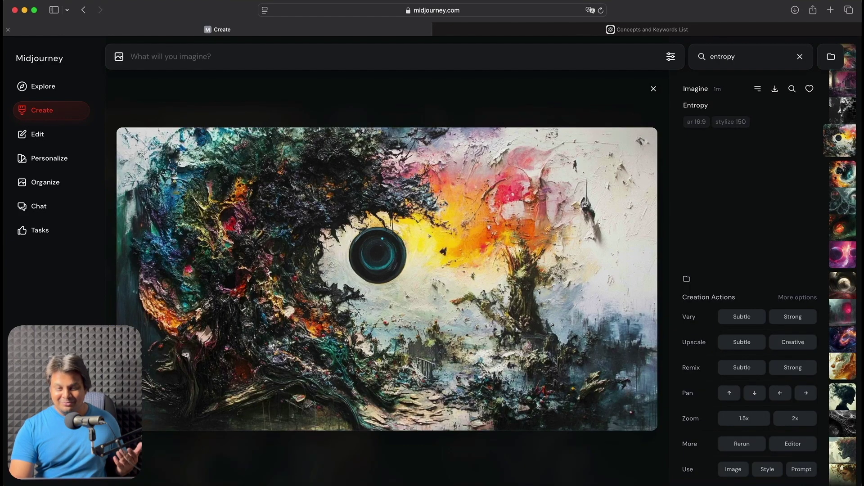
{"action": "key", "text": "Down"}
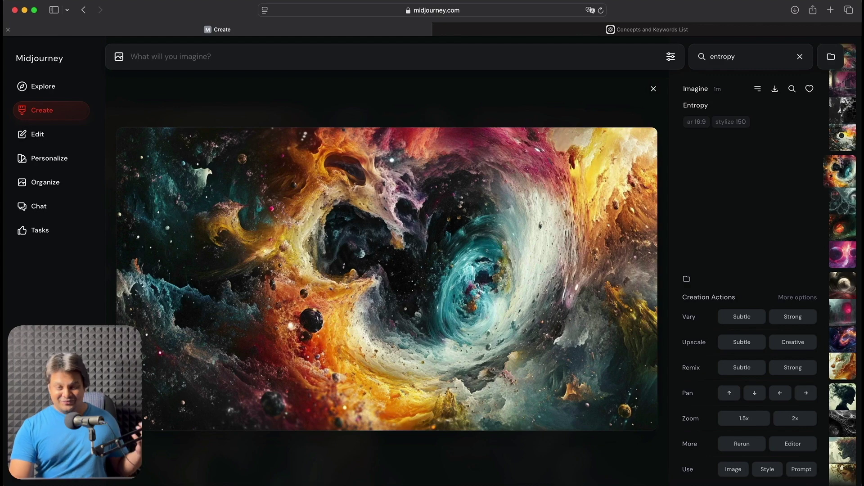
{"action": "key", "text": "Down"}
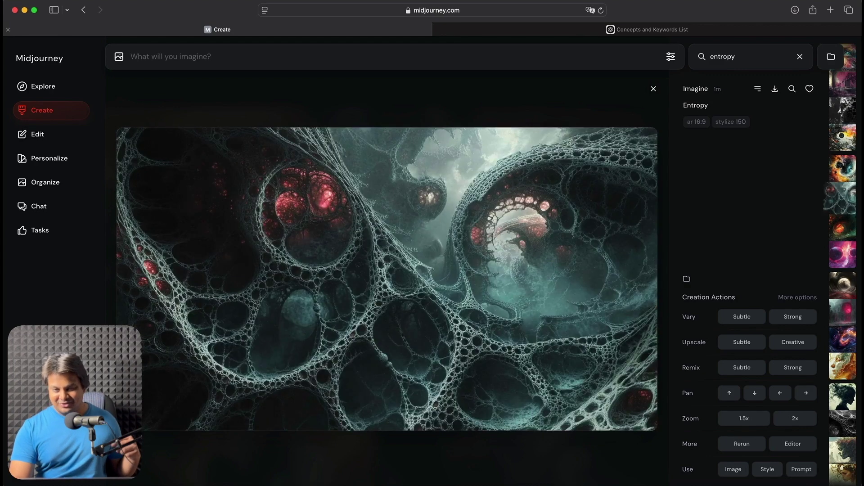
{"action": "key", "text": "Down"}
{"action": "key", "text": "Up"}
{"action": "key", "text": "Up"}
{"action": "key", "text": "Up"}
{"action": "key", "text": "Up"}
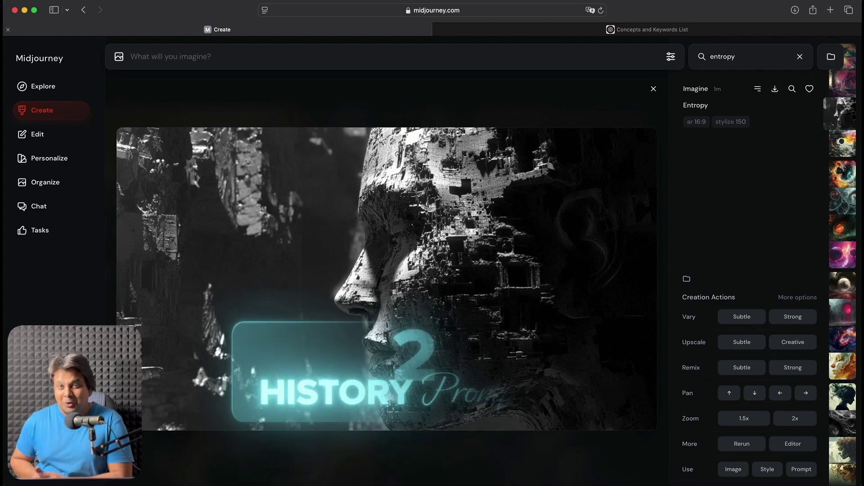
{"action": "key", "text": "Escape"}
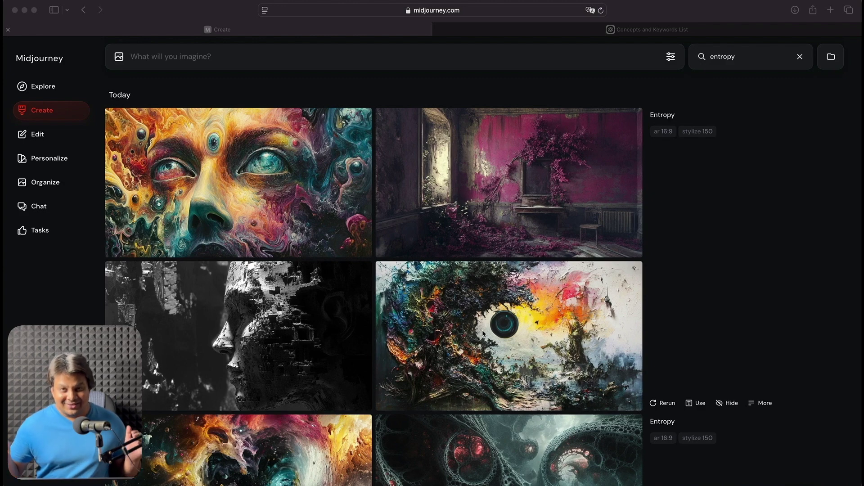
Step: Switch to ChatGPT and start a new chat with an empty message
{"action": "left_click", "coordinate": [698, 31]}
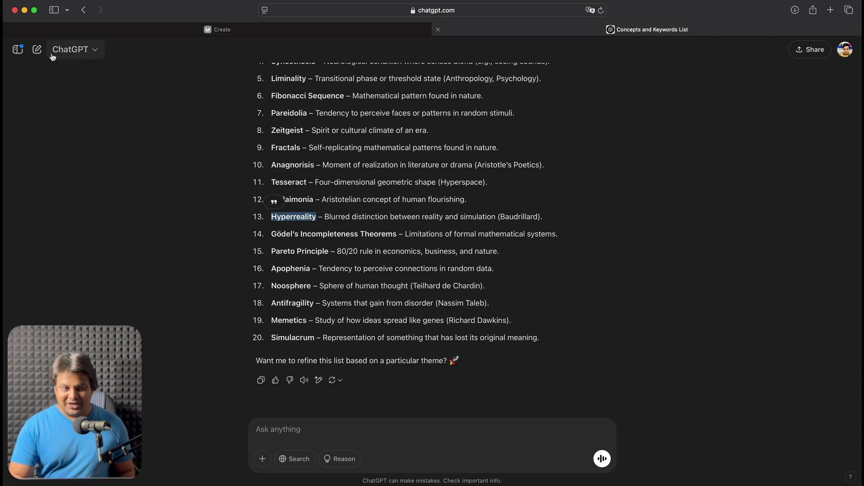
{"action": "left_click", "coordinate": [38, 51]}
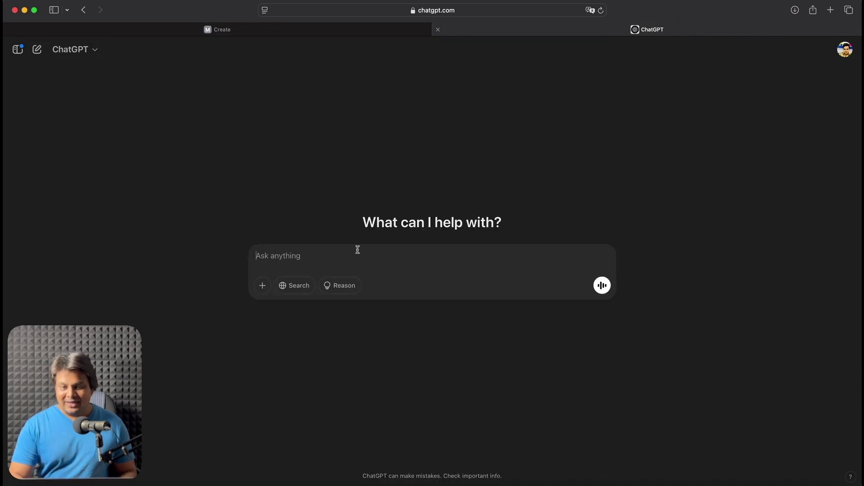
{"action": "type", "text": "Give"}
{"action": "key", "text": "super+BackSpace"}
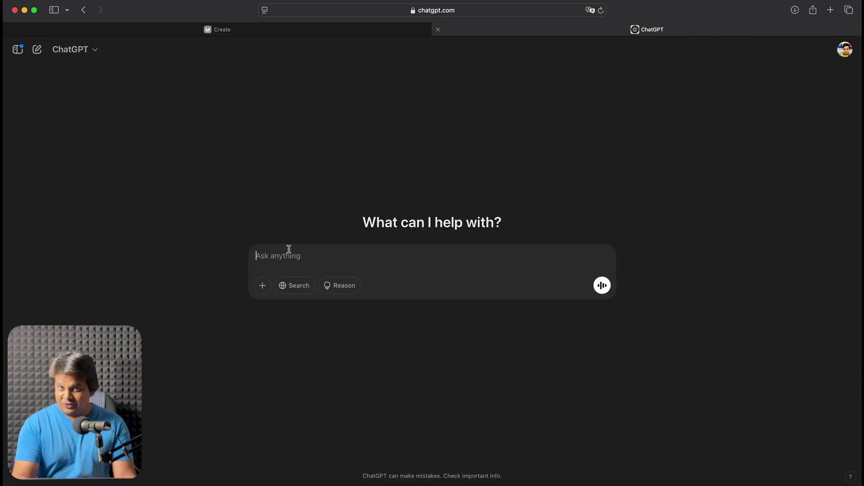
Step: Write the request "Give me 20 most important historic events as optimised Midjourney prompts eg construction of pyramids, the trojan wars."
{"action": "type", "text": "G"}
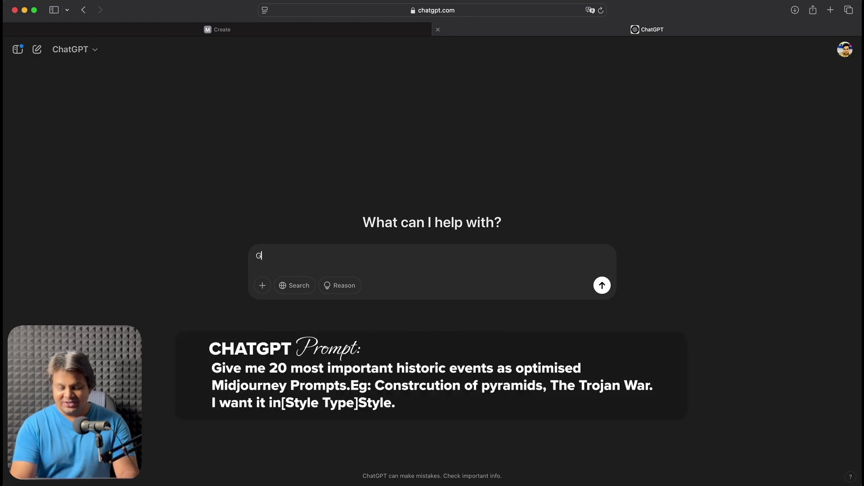
{"action": "type", "text": "ive me 20 mos"}
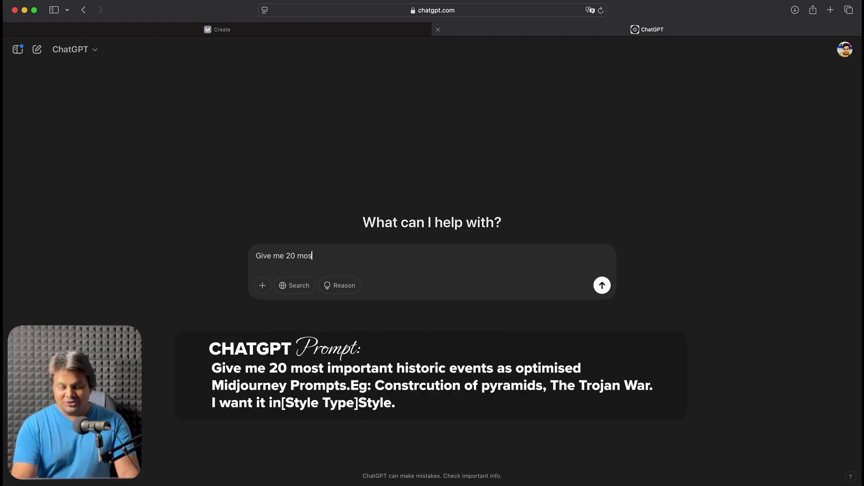
{"action": "type", "text": "t important hsotpic e"}
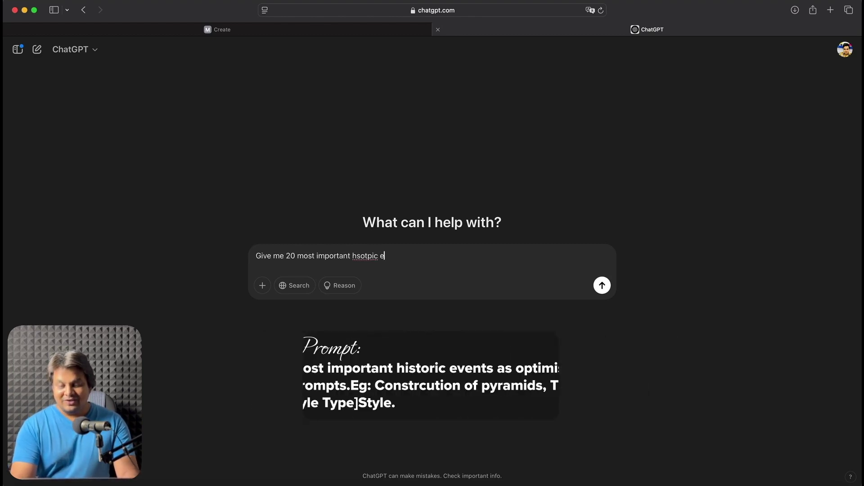
{"action": "type", "text": "vents as optimised Midjourney prompts eg "}
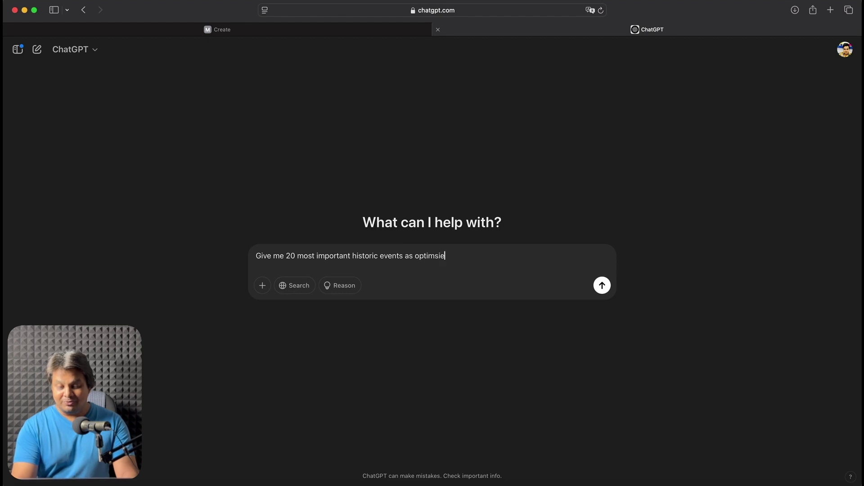
{"action": "type", "text": "construction of pyramids,"}
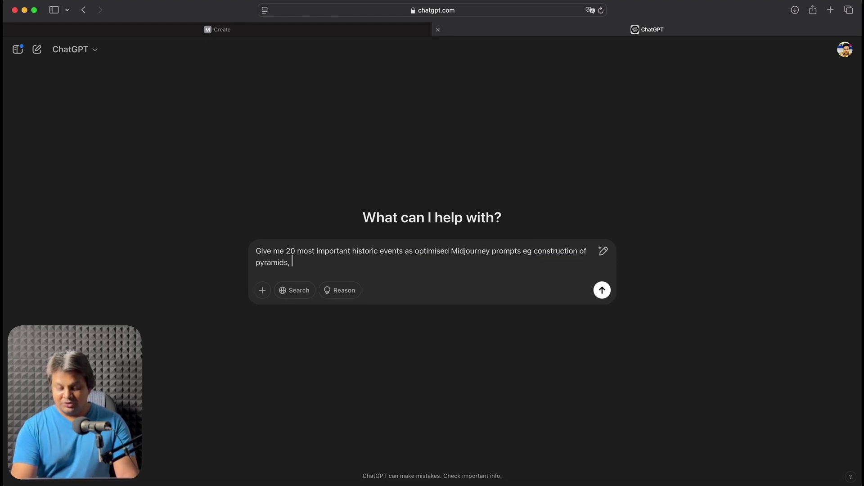
{"action": "type", "text": " the trojan "}
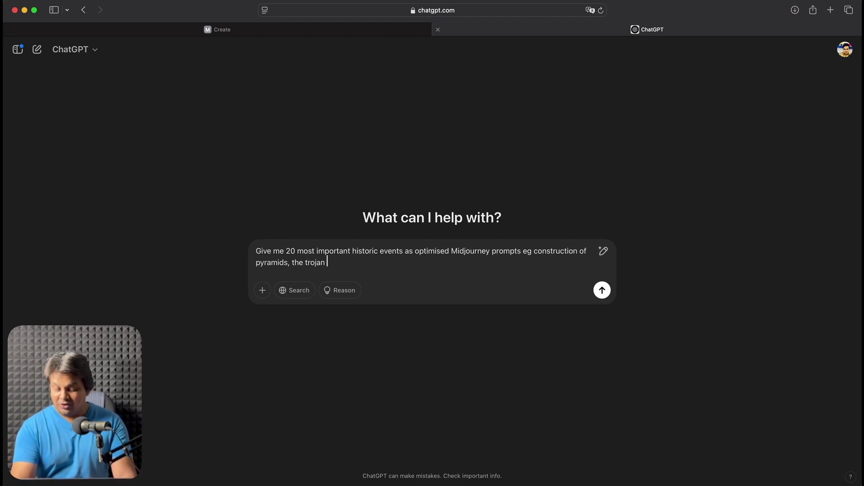
{"action": "type", "text": "wars"}
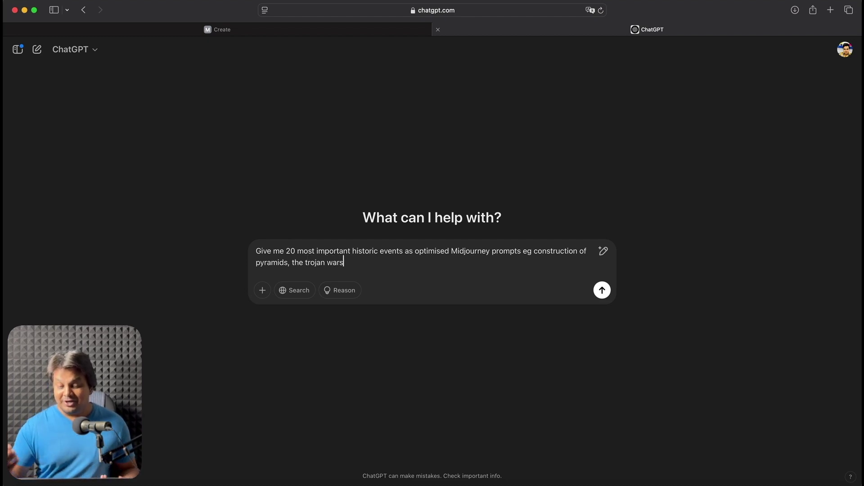
{"action": "type", "text": ". "}
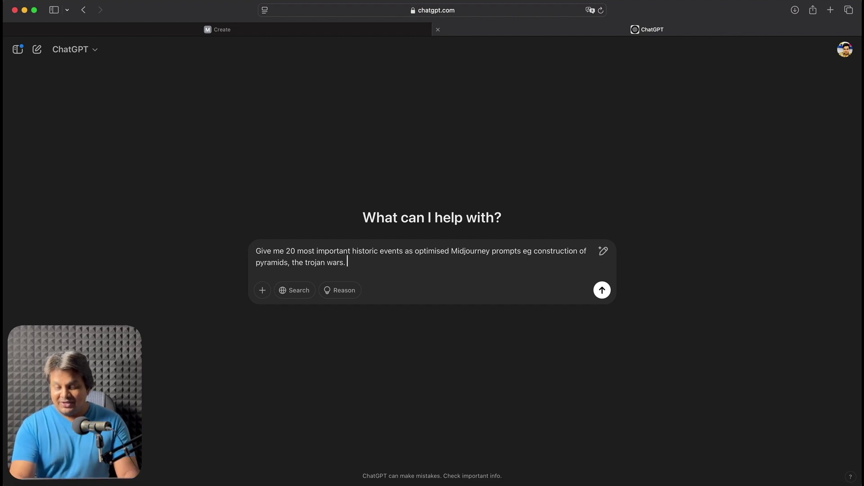
Step: Add "I want them in photorealistic style" to the request and submit it
{"action": "type", "text": "I wa"}
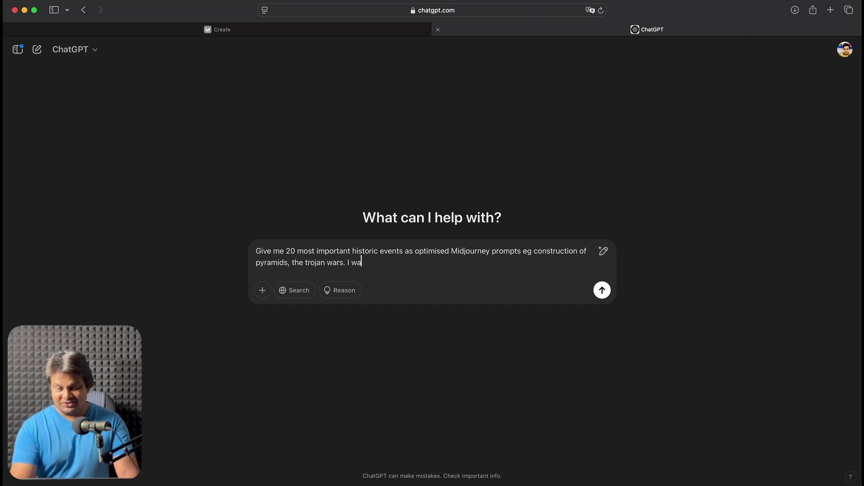
{"action": "type", "text": "nt them i"}
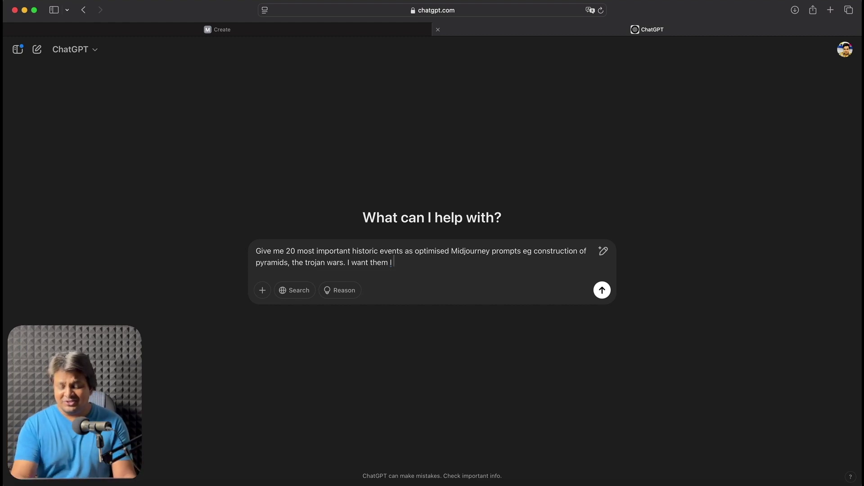
{"action": "key", "text": "BackSpace"}
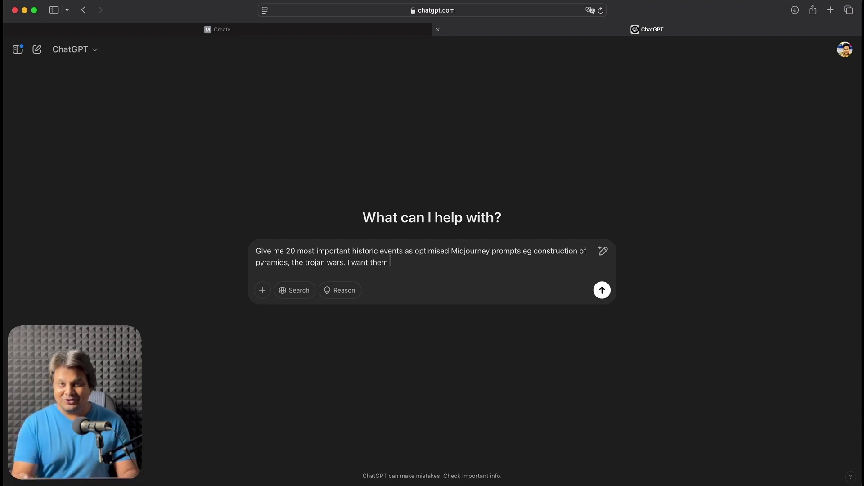
{"action": "type", "text": "in "}
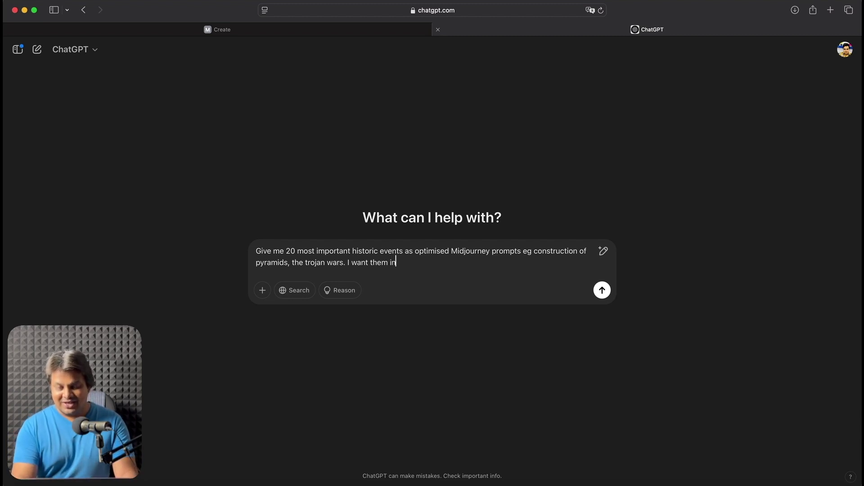
{"action": "type", "text": "photorea"}
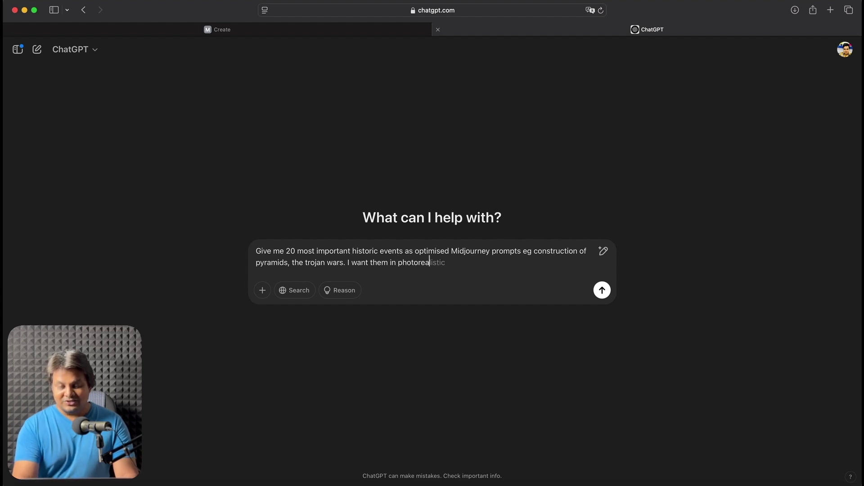
{"action": "type", "text": "listic style"}
{"action": "key", "text": "Return"}
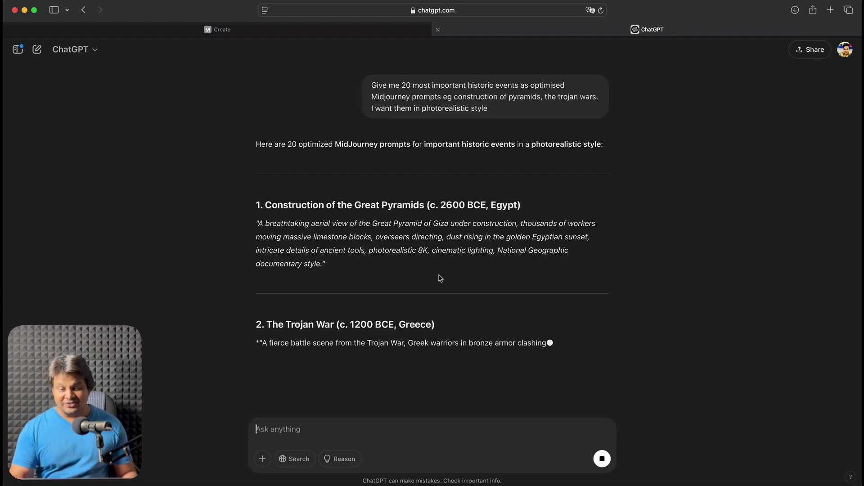
Step: Copy the Construction of the Great Pyramids prompt without its quotation marks and submit it as a new Midjourney prompt
{"action": "left_click_drag", "start_coordinate": [257, 224], "coordinate": [321, 266]}
{"action": "key", "text": "super+c"}
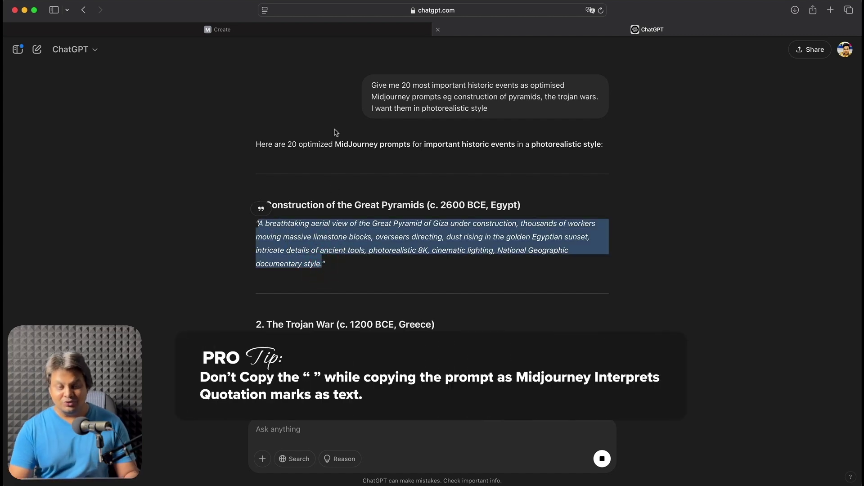
{"action": "left_click", "coordinate": [294, 29]}
{"action": "left_click", "coordinate": [255, 59]}
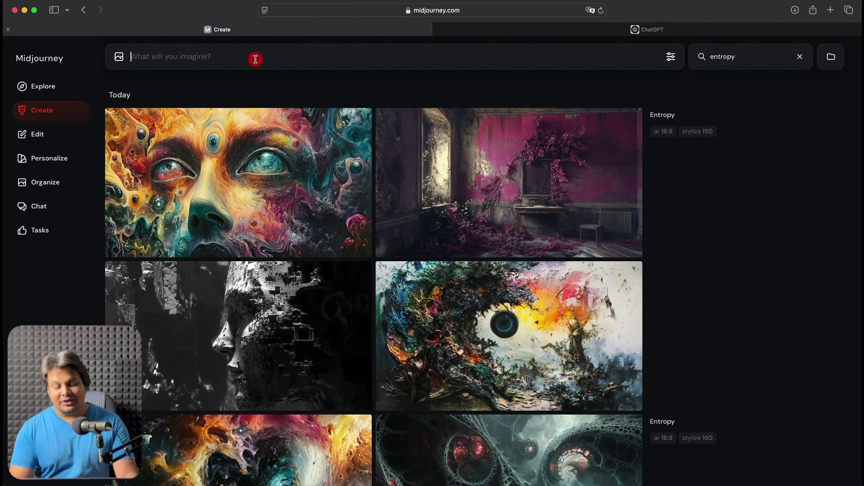
{"action": "key", "text": "super+v"}
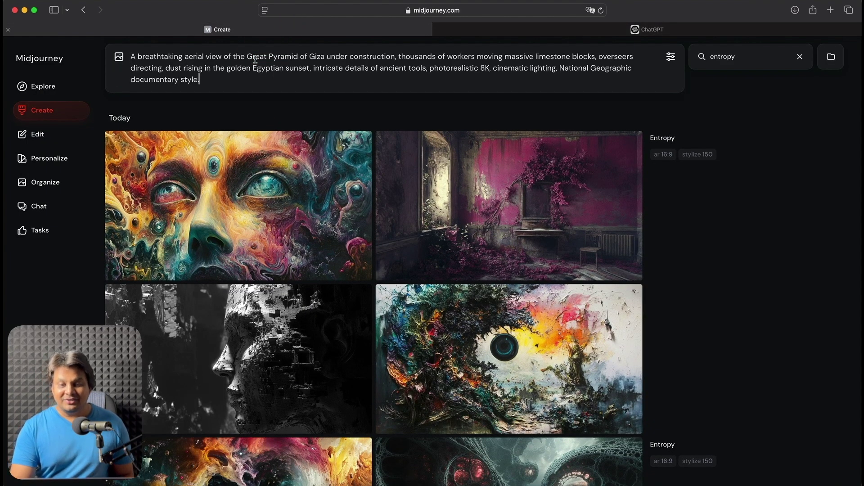
{"action": "key", "text": "Return"}
Step: Return to ChatGPT, copy the Discovery of the New World prompt without quotation marks, and submit it in Midjourney
{"action": "left_click", "coordinate": [547, 27]}
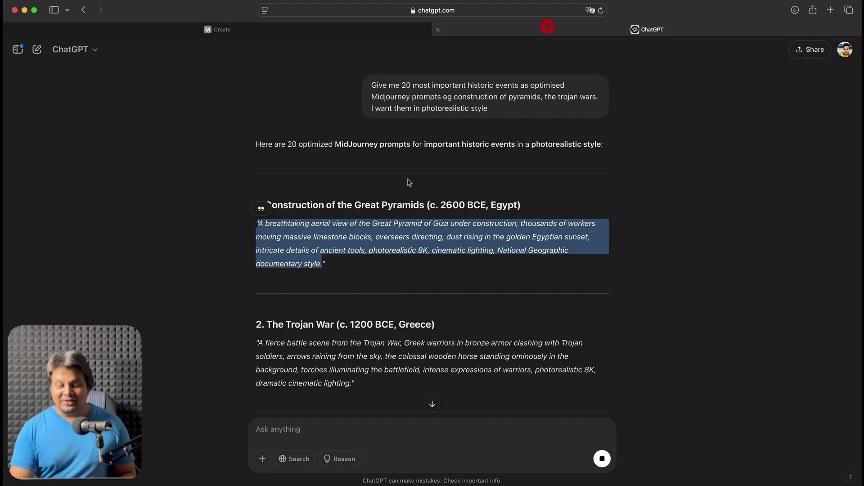
{"action": "scroll", "coordinate": [284, 245], "scroll_direction": "down", "scroll_amount": 5}
{"action": "left_click", "coordinate": [302, 300]}
{"action": "scroll", "coordinate": [310, 310], "scroll_direction": "down", "scroll_amount": 15}
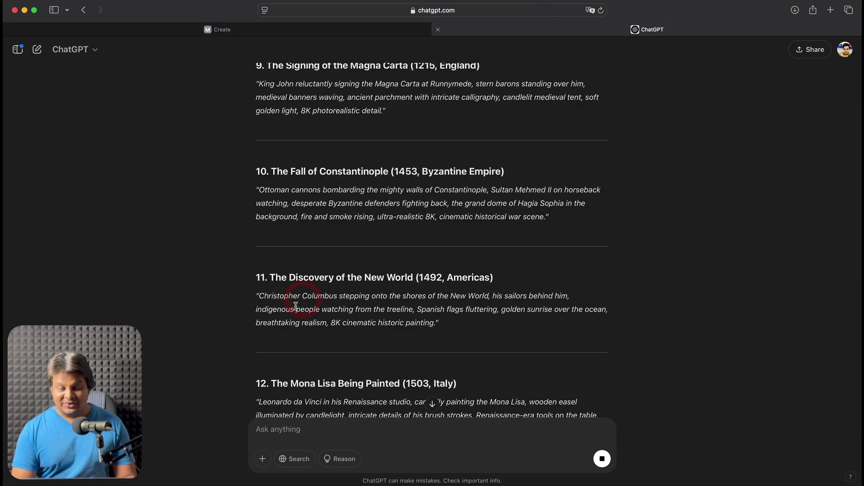
{"action": "triple_click", "coordinate": [258, 295]}
{"action": "key", "text": "ctrl+shift+Tab"}
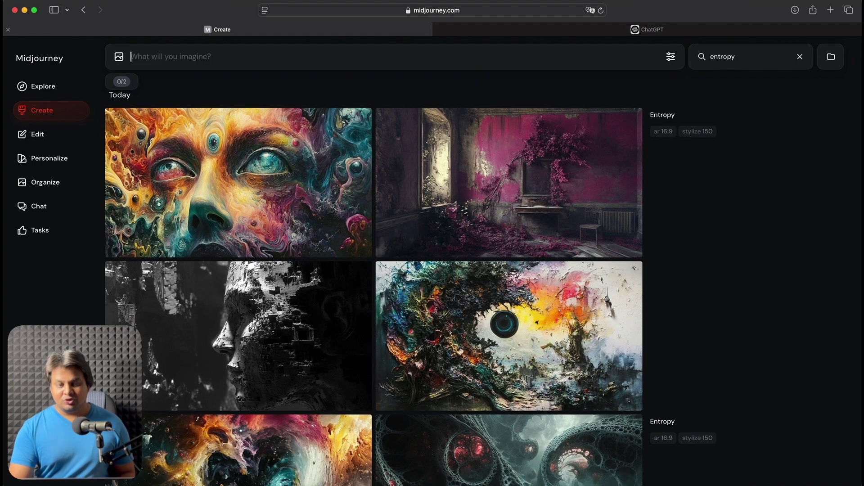
Step: Return to ChatGPT, copy the Mona Lisa Being Painted prompt without quotation marks or the final period, and submit it in Midjourney
{"action": "key", "text": "ctrl+Tab"}
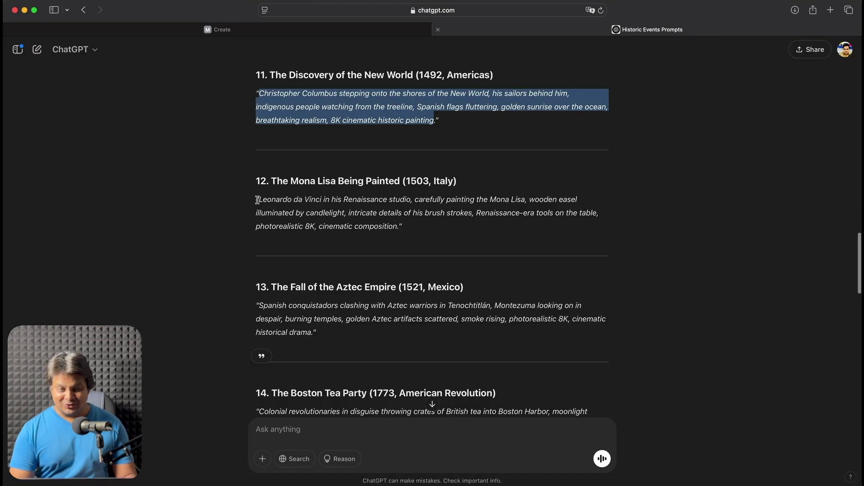
{"action": "left_click_drag", "start_coordinate": [257, 200], "coordinate": [396, 226]}
{"action": "key", "text": "cmd+c"}
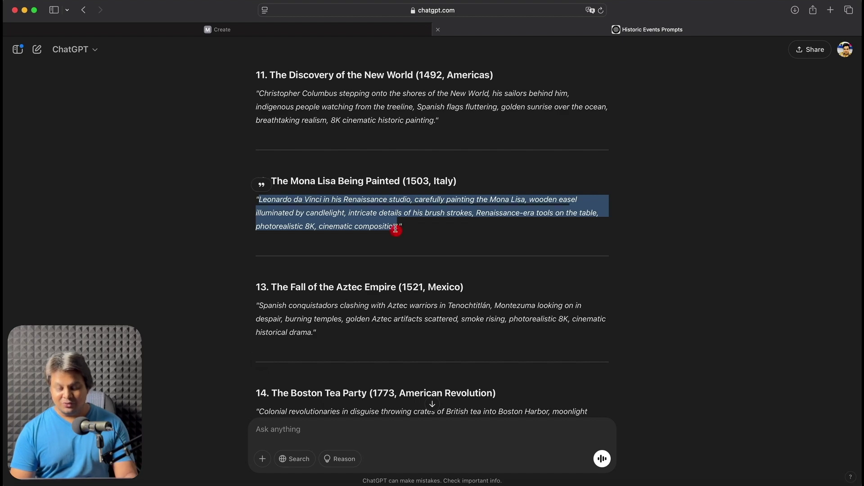
{"action": "left_click", "coordinate": [372, 31]}
{"action": "left_click", "coordinate": [333, 55]}
{"action": "key", "text": "cmd+v"}
{"action": "key", "text": "Return"}
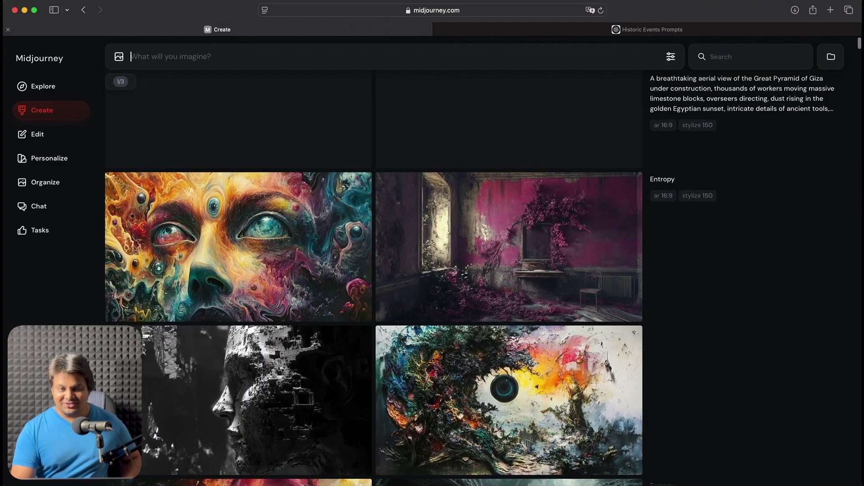
Step: Examine each of the four Leonardo da Vinci and Mona Lisa images at full size, and close the viewer
{"action": "left_click", "coordinate": [471, 110]}
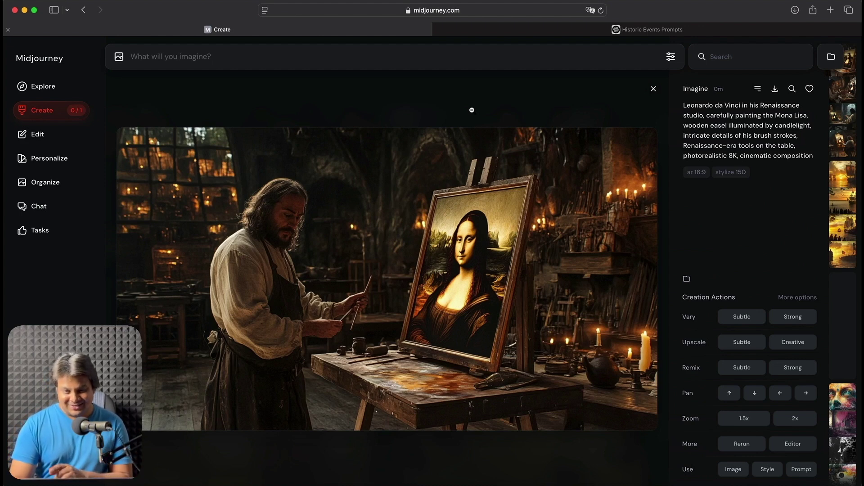
{"action": "key", "text": "Right"}
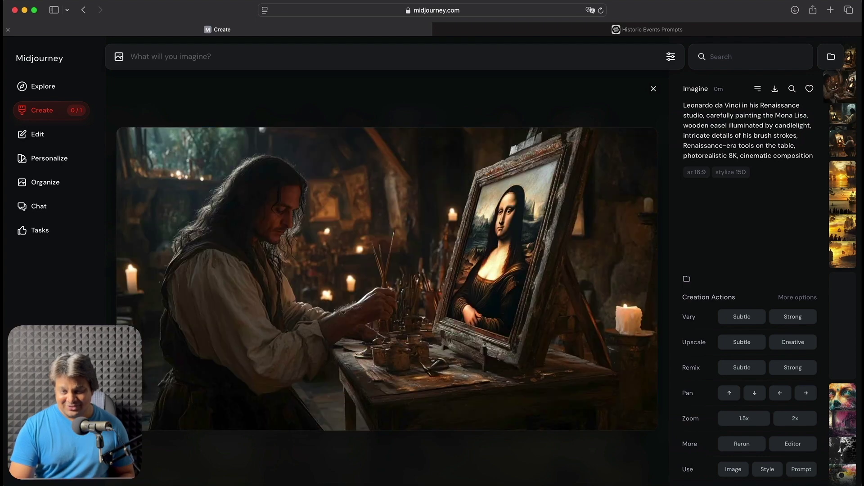
{"action": "key", "text": "Right"}
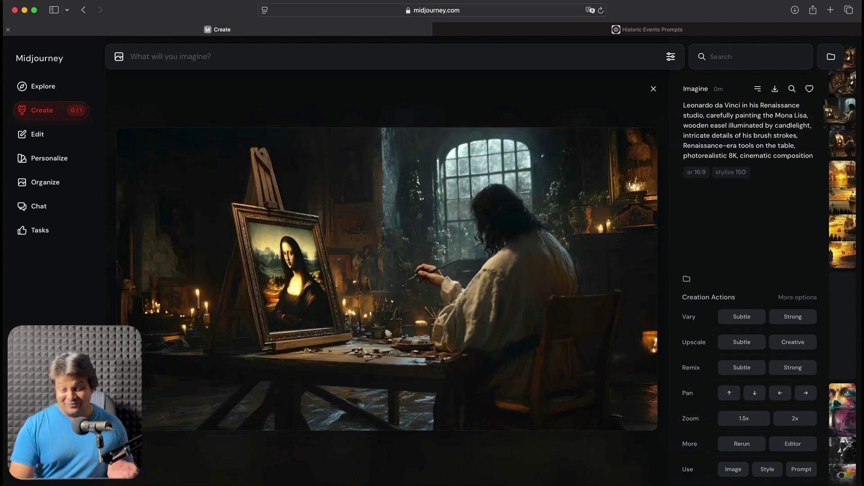
{"action": "key", "text": "Right"}
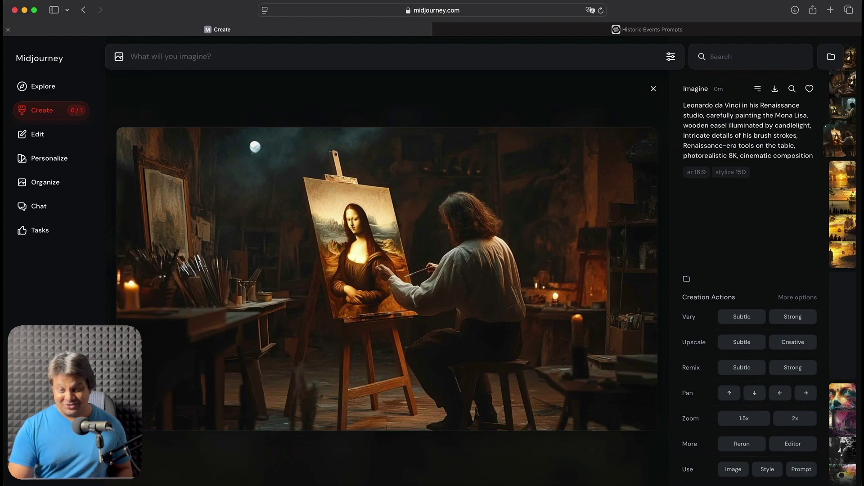
{"action": "left_click", "coordinate": [653, 88]}
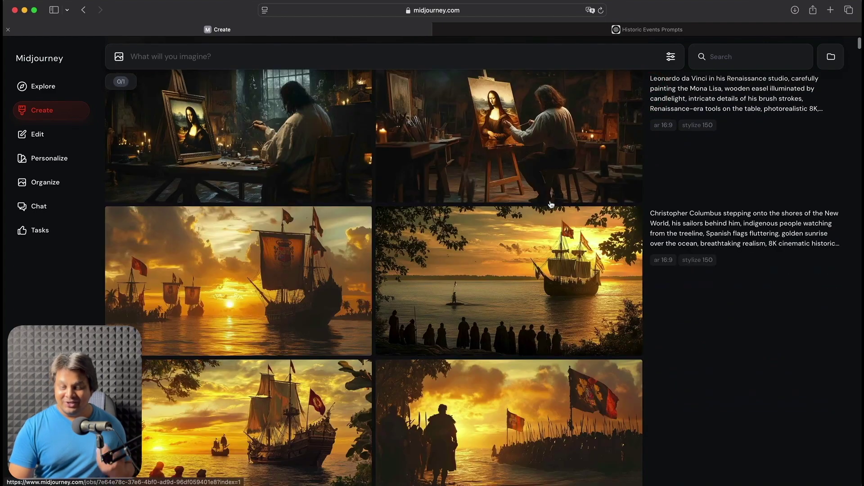
Step: Browse the Christopher Columbus images at full size, and return to the image feed
{"action": "left_click", "coordinate": [301, 246]}
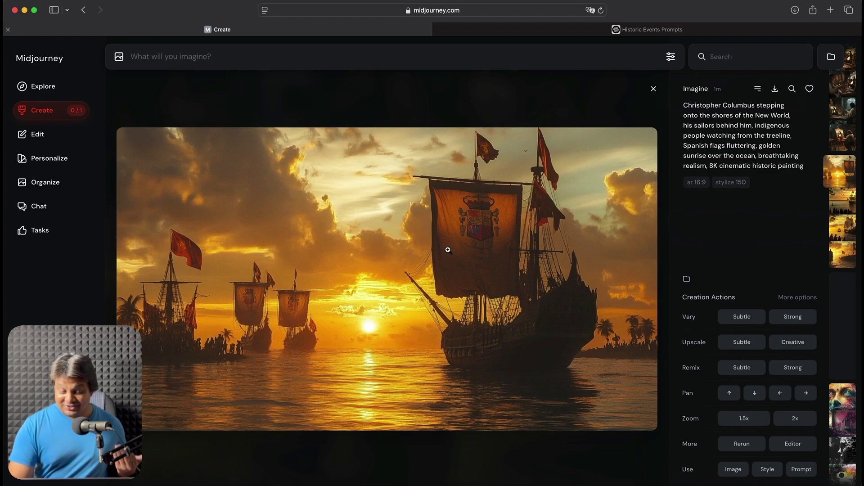
{"action": "key", "text": "Right"}
{"action": "key", "text": "Down"}
{"action": "key", "text": "Down"}
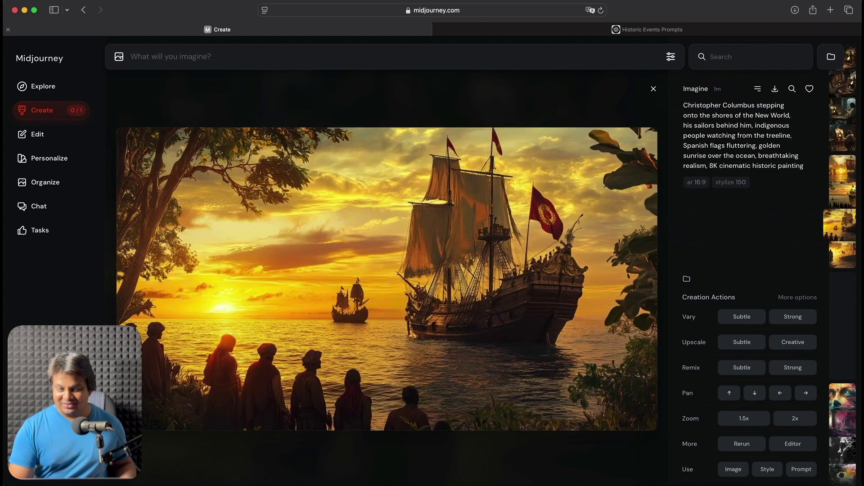
{"action": "key", "text": "Up"}
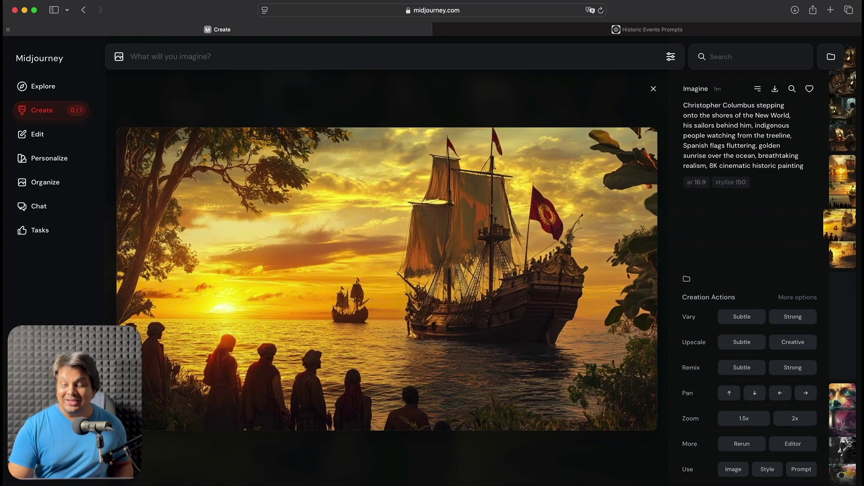
{"action": "left_click", "coordinate": [653, 89]}
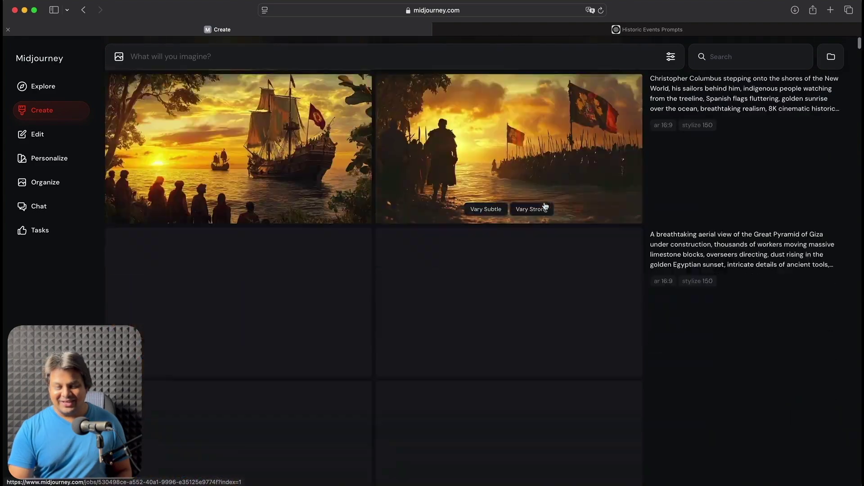
Step: Examine the Great Pyramid of Giza construction images at full size, moving back and forth between the variations
{"action": "scroll", "coordinate": [546, 206], "scroll_direction": "down", "scroll_amount": 3}
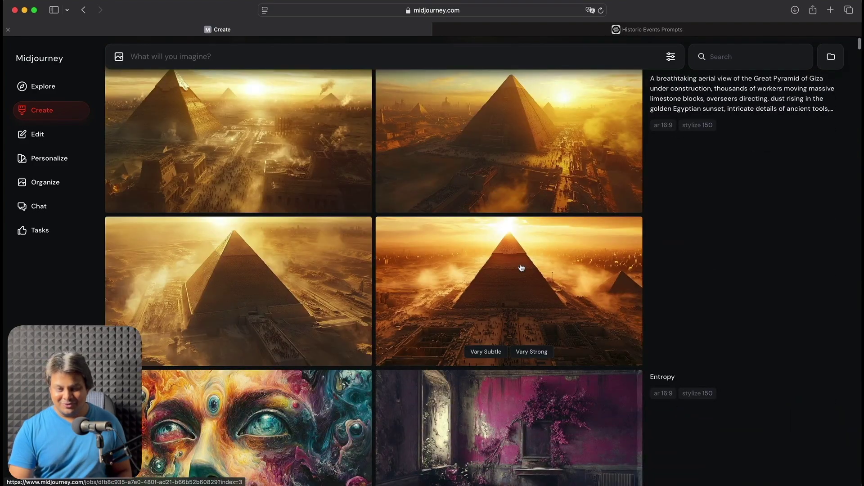
{"action": "left_click", "coordinate": [333, 268]}
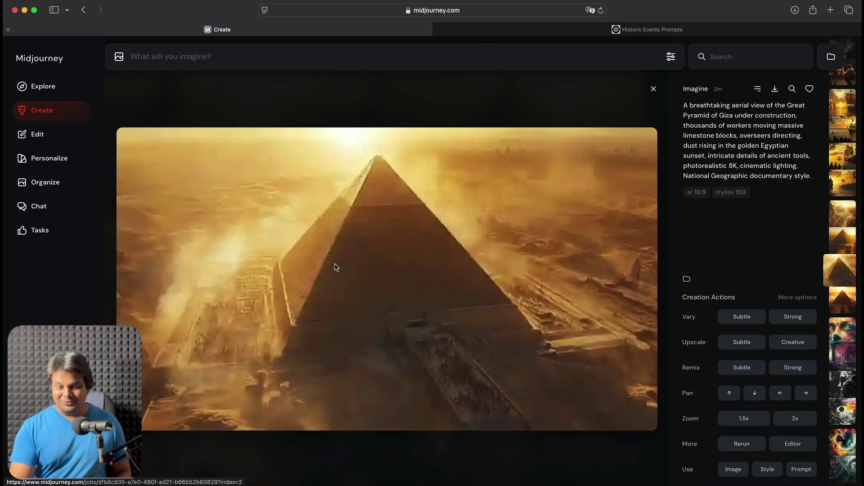
{"action": "key", "text": "Down"}
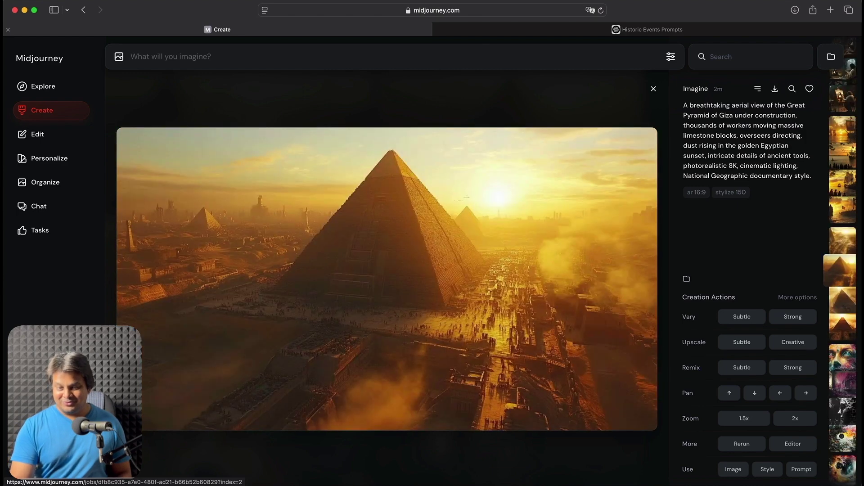
{"action": "key", "text": "Down"}
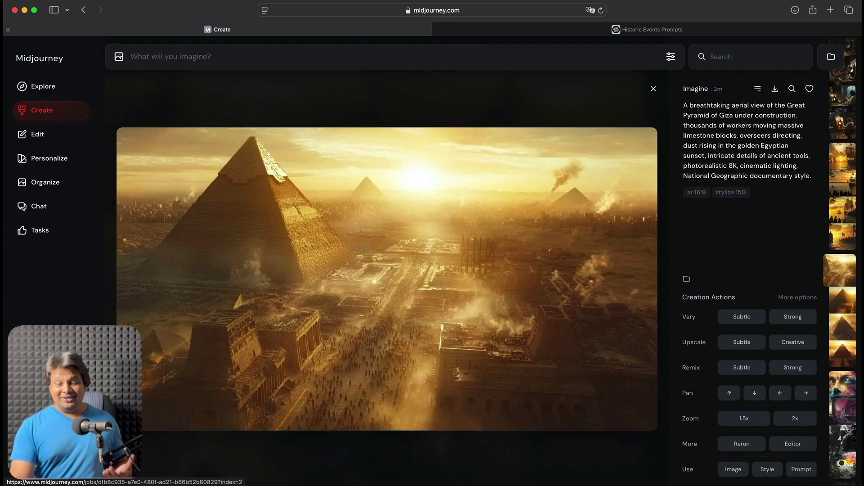
{"action": "key", "text": "Up"}
{"action": "key", "text": "Down"}
{"action": "key", "text": "Down"}
{"action": "key", "text": "Down"}
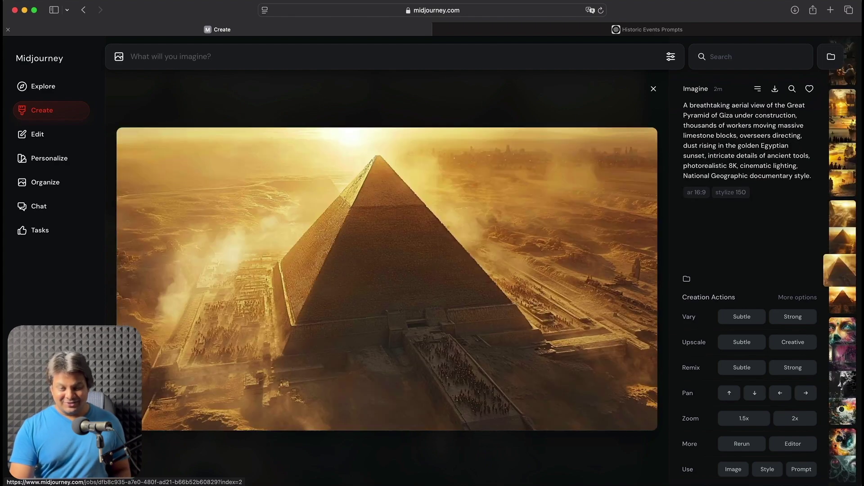
{"action": "key", "text": "Down"}
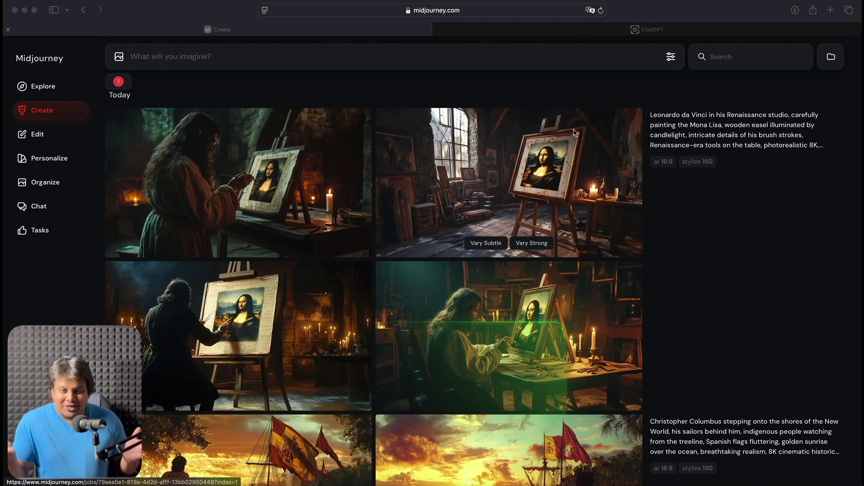
Step: Submit a prompt consisting of only a sad-face emoji
{"action": "left_click", "coordinate": [547, 87]}
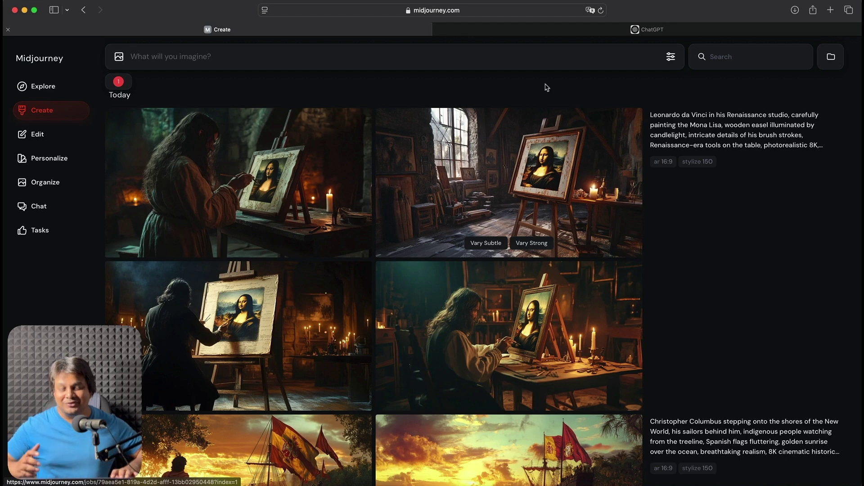
{"action": "type", "text": "sad "}
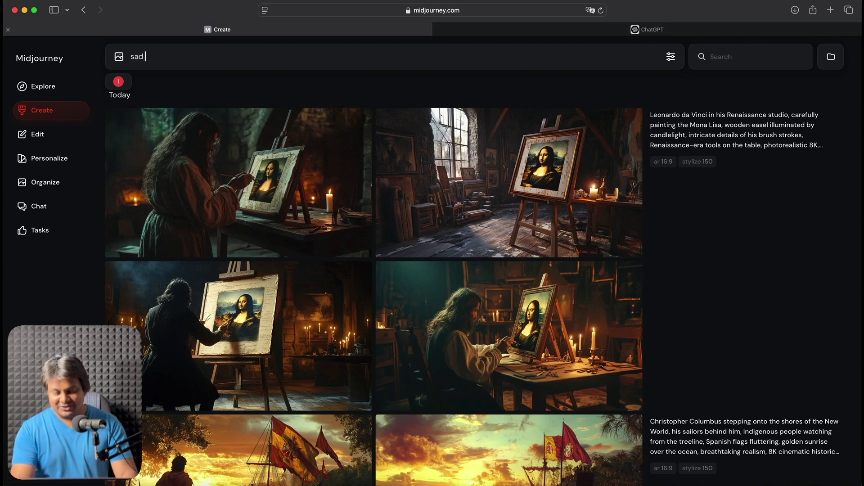
{"action": "type", "text": "face"}
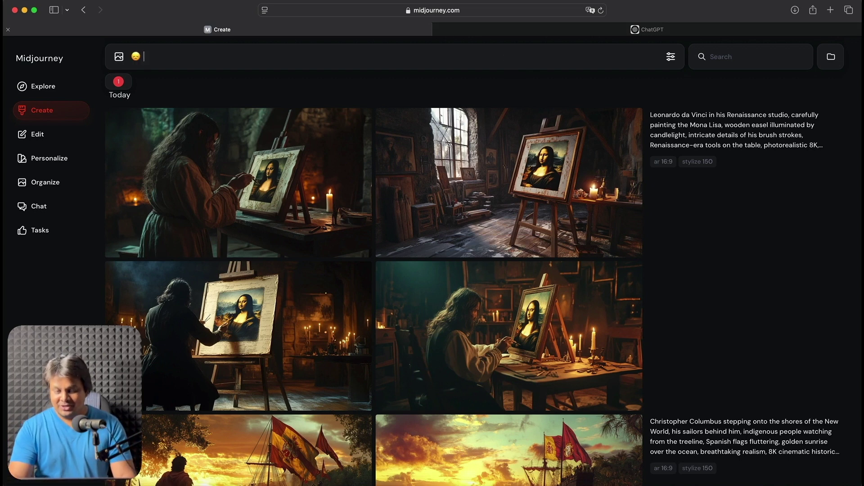
{"action": "key", "text": "Return"}
Step: Submit two more single-emoji prompts, one with an owl and one with an artist palette
{"action": "type", "text": "owl"}
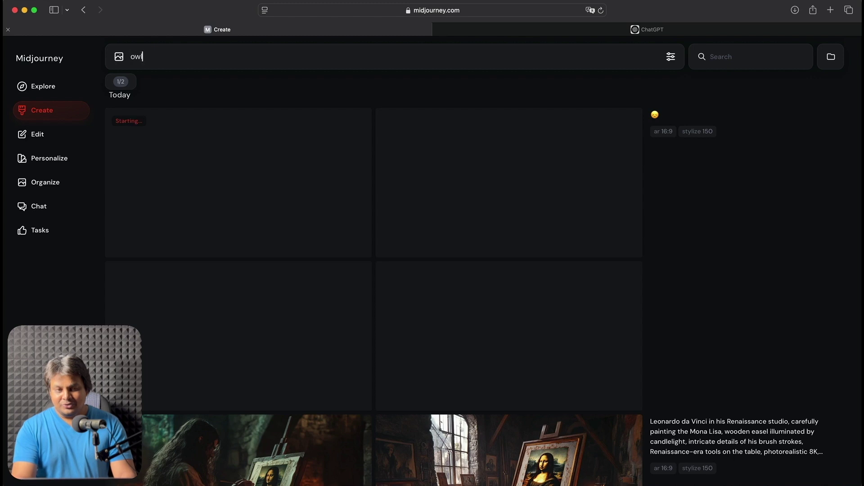
{"action": "key", "text": "Return"}
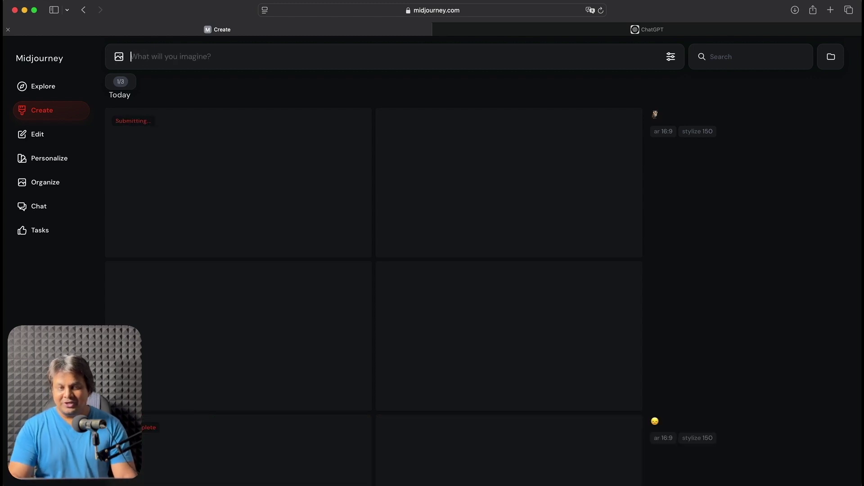
{"action": "type", "text": "art"}
{"action": "key", "text": "Return"}
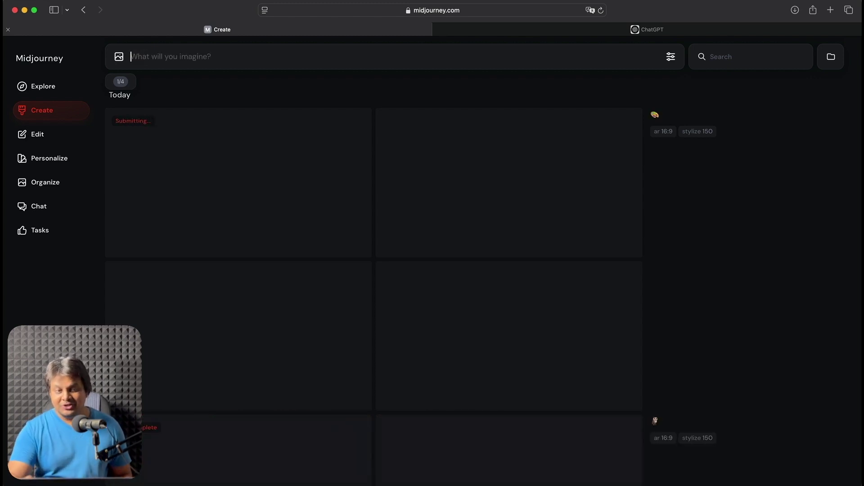
Step: Examine and compare the four images generated from the sad-face emoji at full size
{"action": "left_click", "coordinate": [311, 296]}
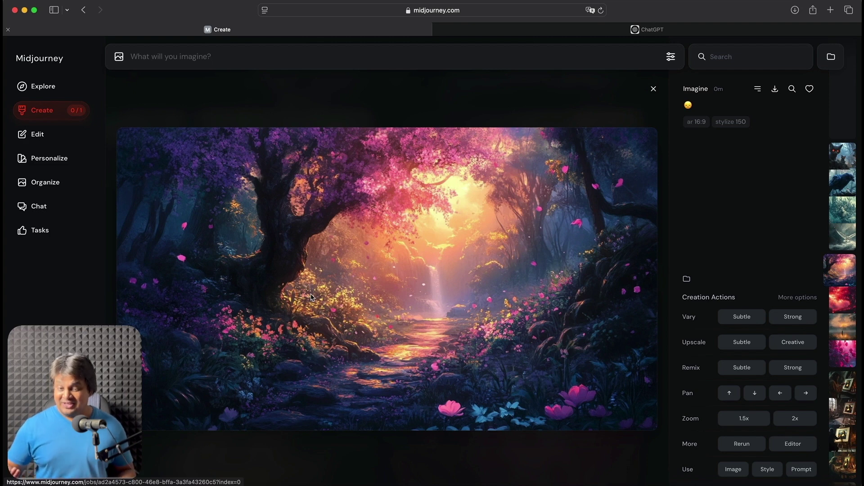
{"action": "key", "text": "Down"}
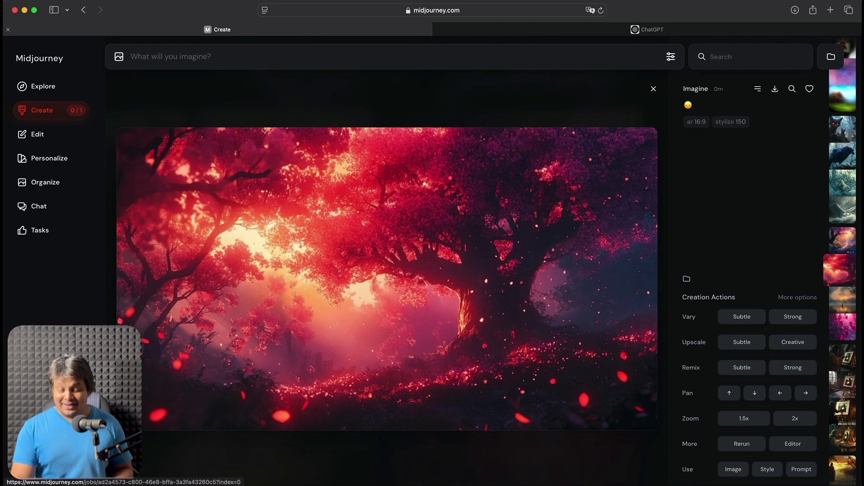
{"action": "key", "text": "Down"}
{"action": "key", "text": "Down"}
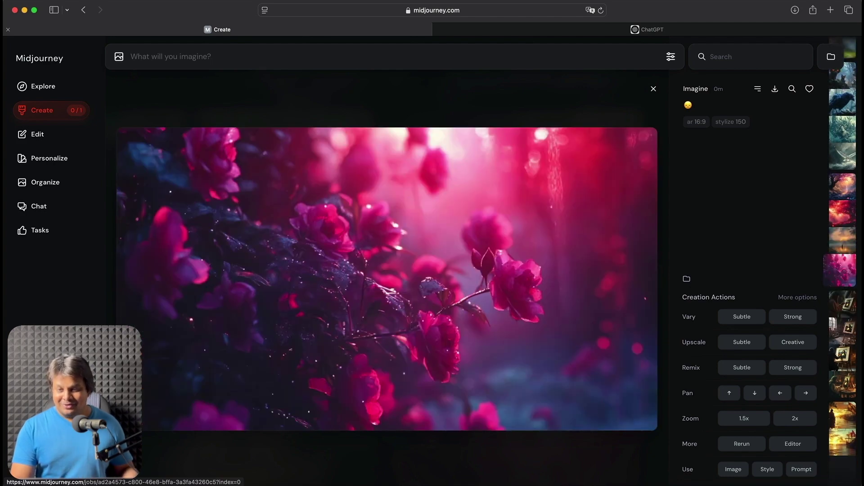
{"action": "key", "text": "Up"}
{"action": "key", "text": "Up"}
{"action": "key", "text": "Down"}
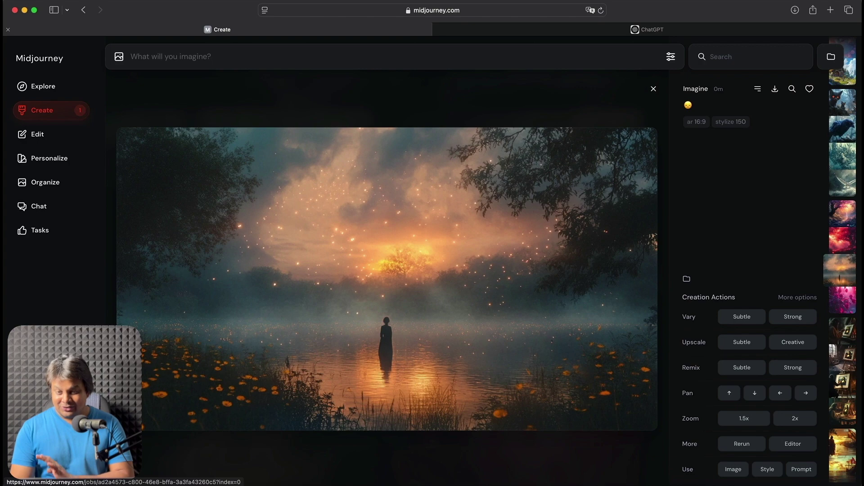
{"action": "key", "text": "Up"}
{"action": "key", "text": "Up"}
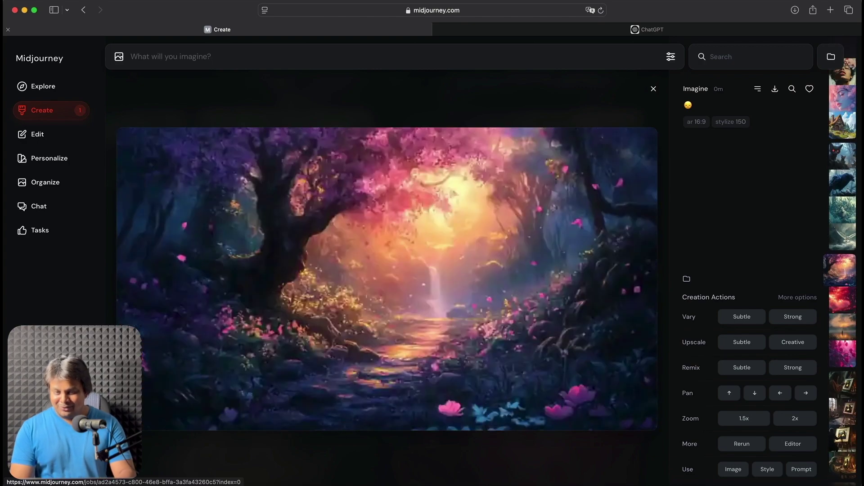
{"action": "key", "text": "Down"}
{"action": "key", "text": "Down"}
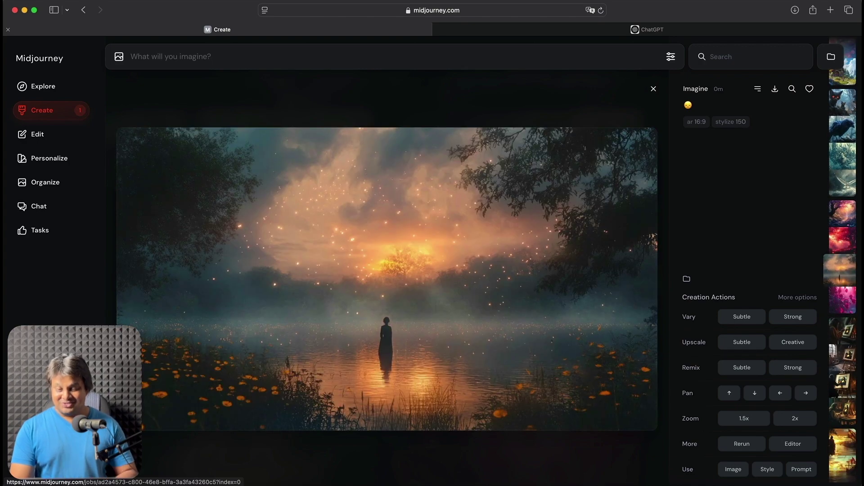
{"action": "key", "text": "Down"}
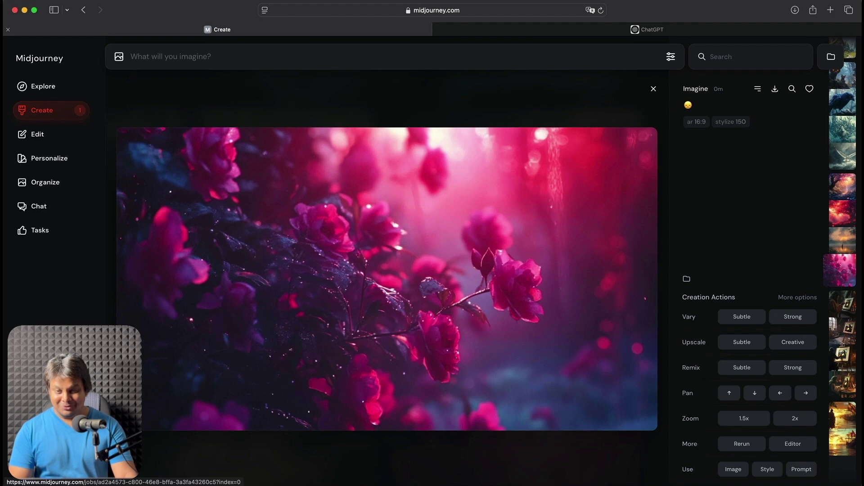
Step: Move to the images generated from the owl emoji and examine each one at full size
{"action": "key", "text": "Up"}
{"action": "key", "text": "Up"}
{"action": "key", "text": "Up"}
{"action": "key", "text": "Up"}
{"action": "key", "text": "Up"}
{"action": "key", "text": "Up"}
{"action": "key", "text": "Up"}
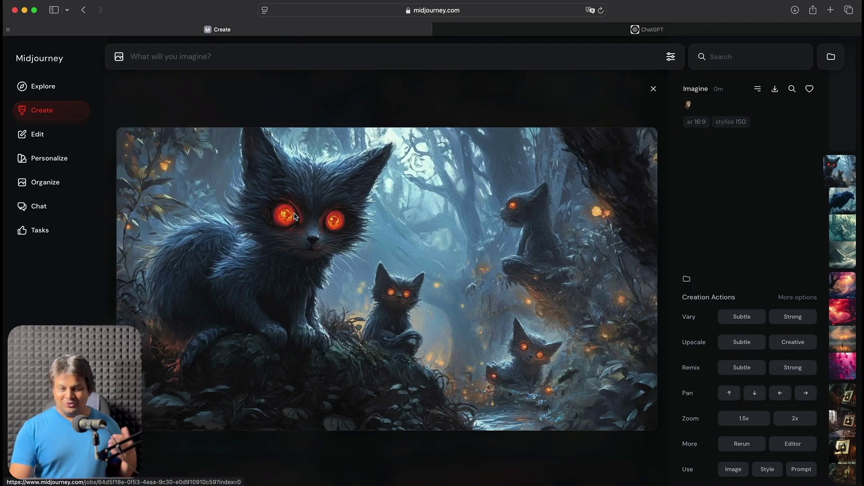
{"action": "key", "text": "Down"}
{"action": "key", "text": "Down"}
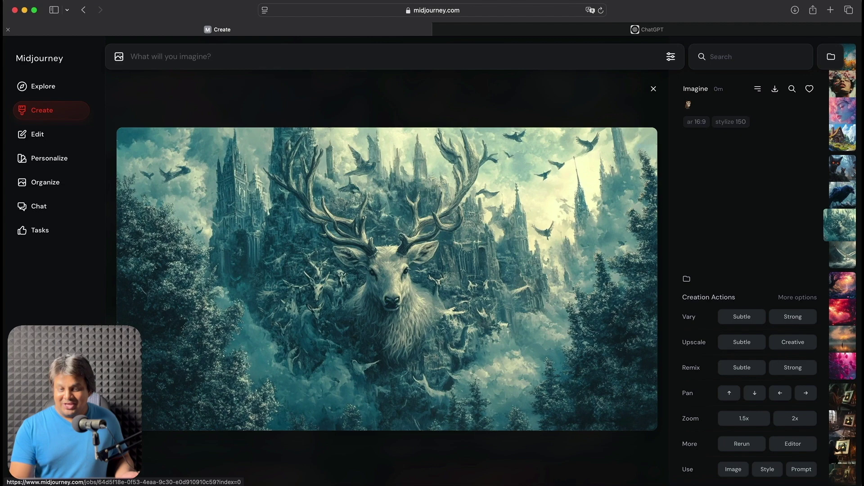
{"action": "key", "text": "Down"}
{"action": "key", "text": "Down"}
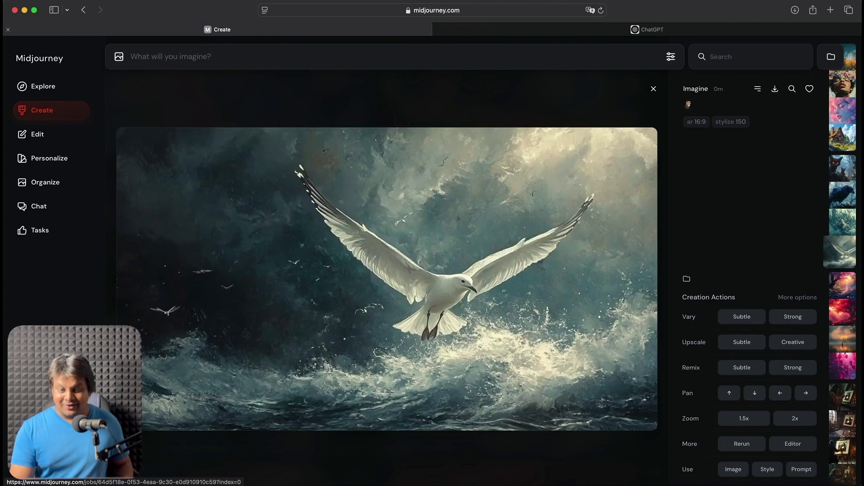
Step: Examine the images generated from the artist palette emoji at full size, and return to the image feed
{"action": "key", "text": "Down"}
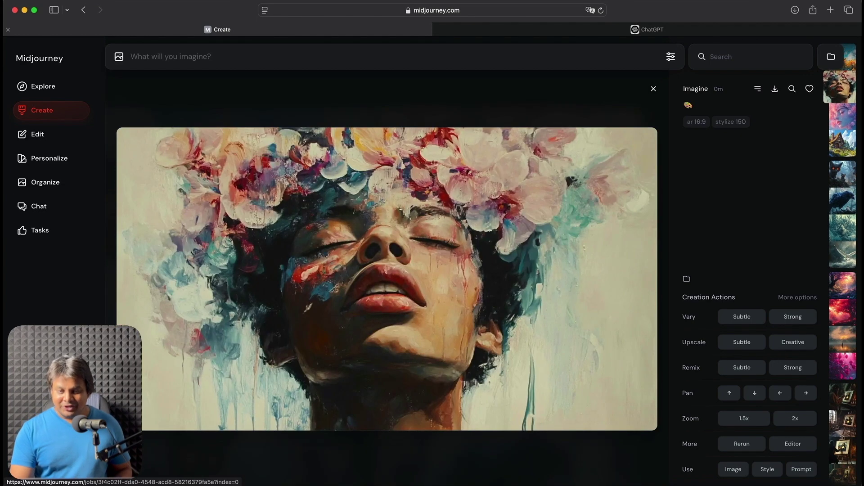
{"action": "key", "text": "Down"}
{"action": "key", "text": "Down"}
{"action": "key", "text": "Up"}
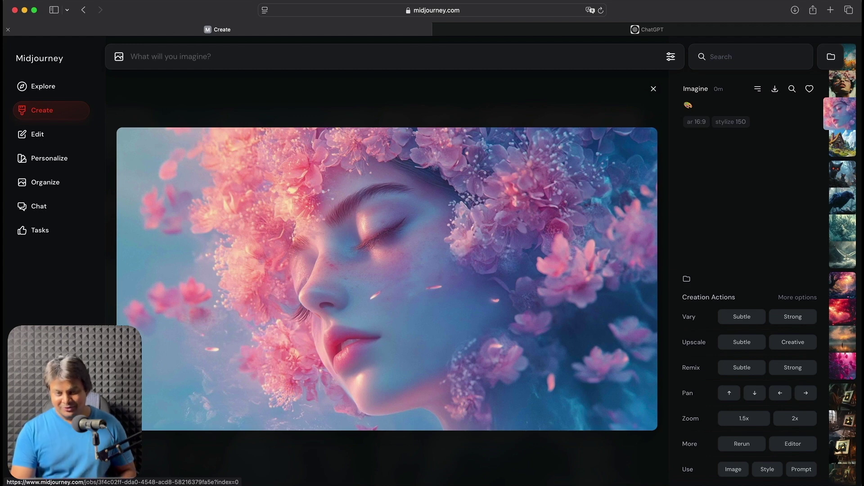
{"action": "key", "text": "Escape"}
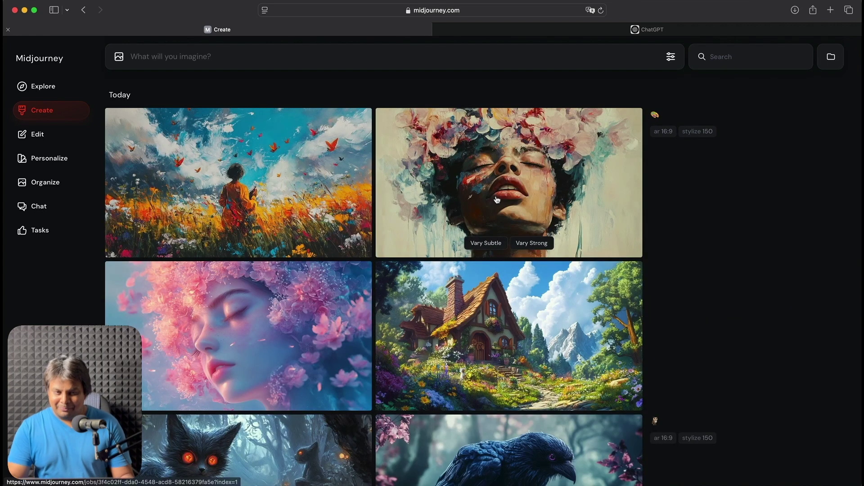
Step: Start a new multi-emoji prompt with an owl emoji followed by a tree emoji, separated by a space
{"action": "left_click", "coordinate": [277, 61]}
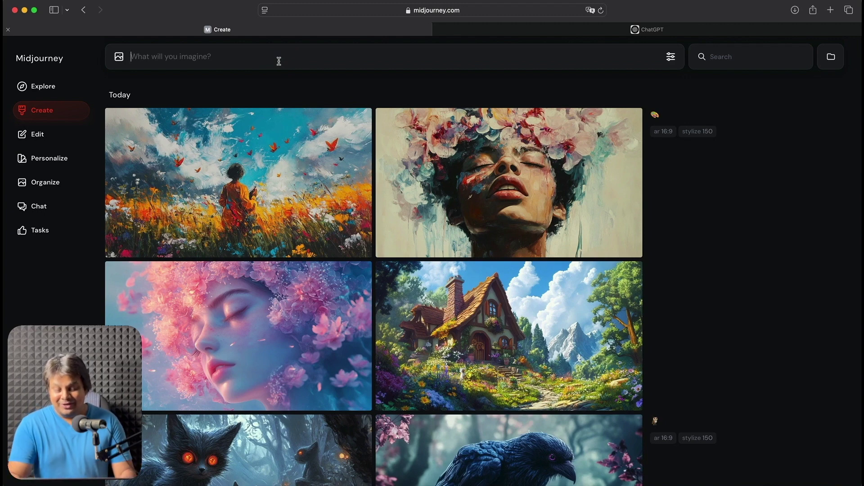
{"action": "type", "text": "Owl"}
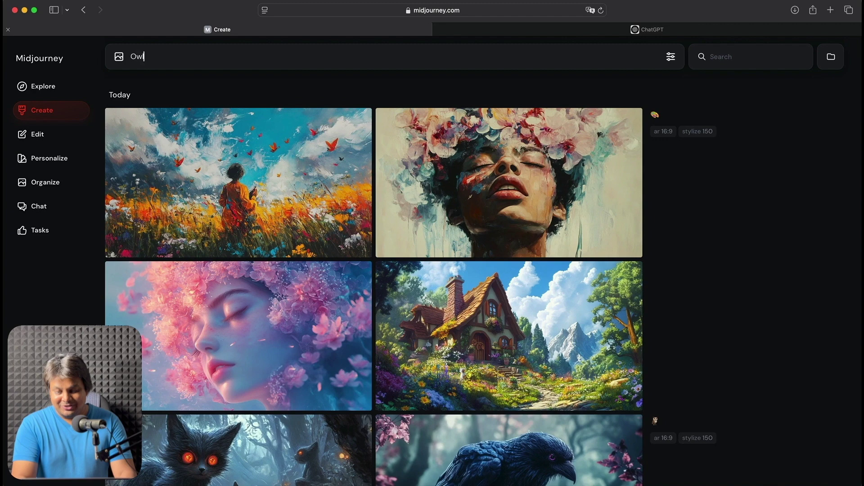
{"action": "key", "text": "ctrl+super+space"}
{"action": "key", "text": "Return"}
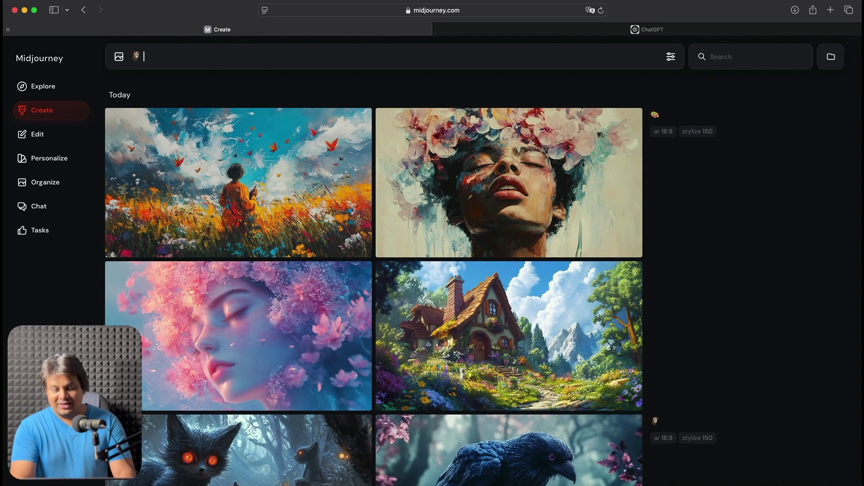
{"action": "type", "text": "Tree"}
{"action": "key", "text": "ctrl+super+space"}
{"action": "key", "text": "Return"}
Step: Add a house emoji and a red maple leaf emoji to the prompt, separated by spaces
{"action": "type", "text": "Hous"}
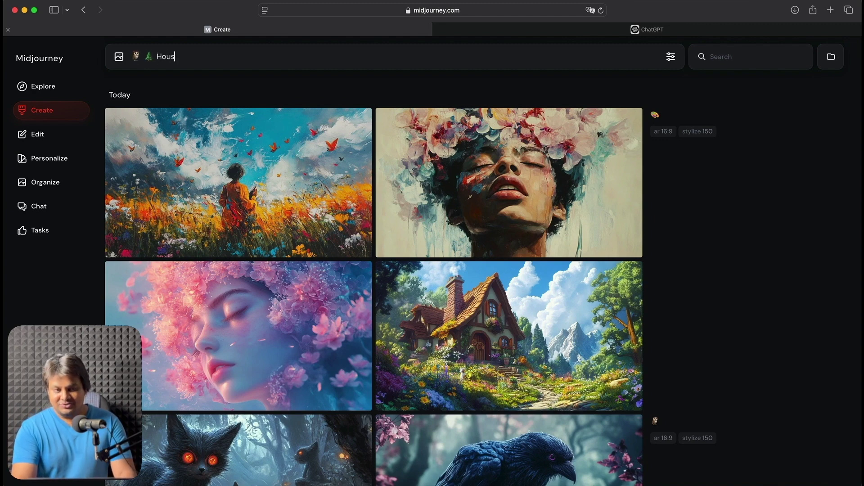
{"action": "type", "text": "e"}
{"action": "key", "text": "ctrl+super+space"}
{"action": "key", "text": "Return"}
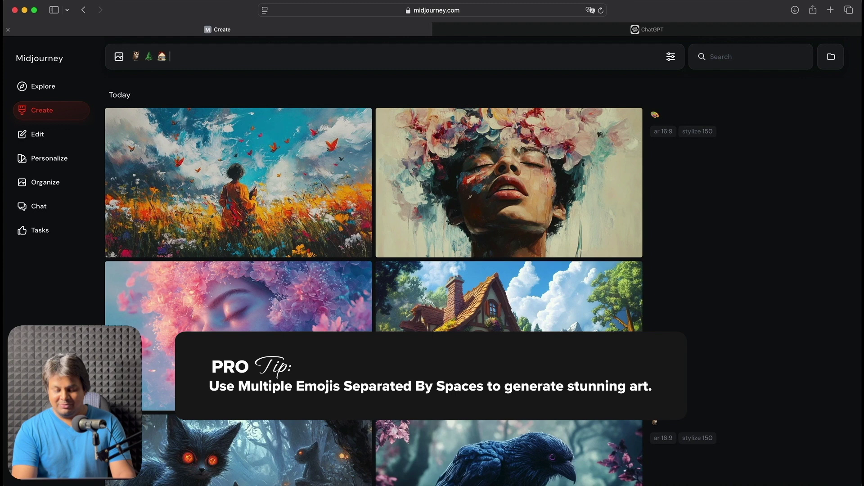
{"action": "key", "text": "ctrl+super+space"}
{"action": "key", "text": "Return"}
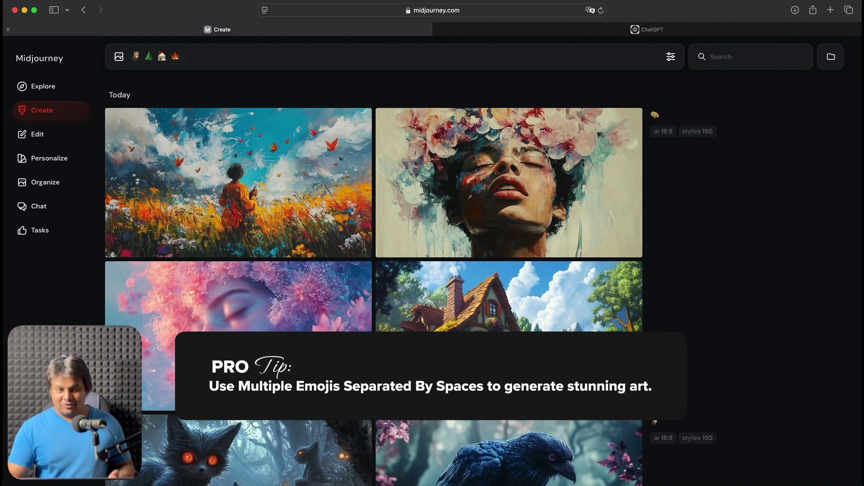
Step: Check the spaces between the emojis in the prompt and submit it
{"action": "key", "text": "Left"}
{"action": "key", "text": "Left"}
{"action": "key", "text": "Left"}
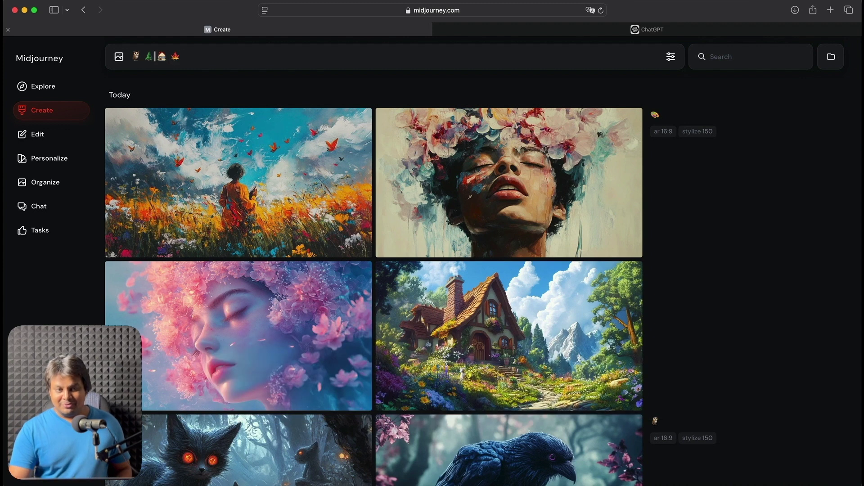
{"action": "key", "text": "Left"}
{"action": "key", "text": "Return"}
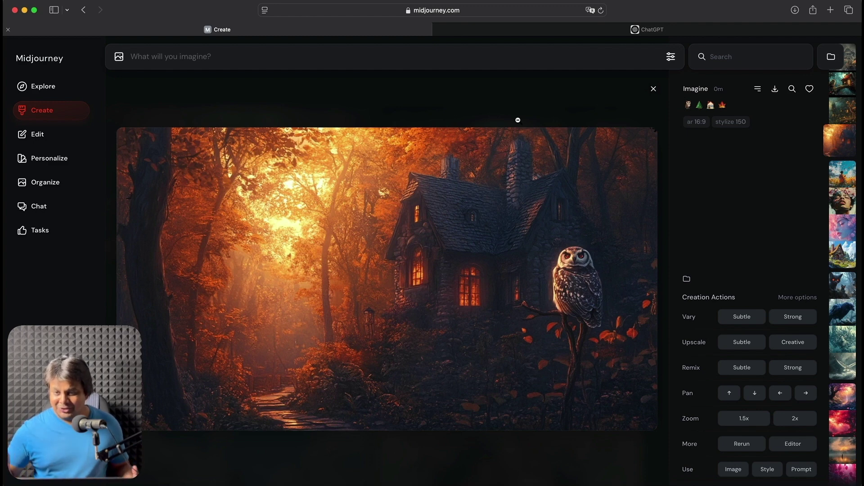
Step: Examine the other images generated from the owl, tree, house and maple leaf emojis at full size, and return to the image feed
{"action": "key", "text": "Left"}
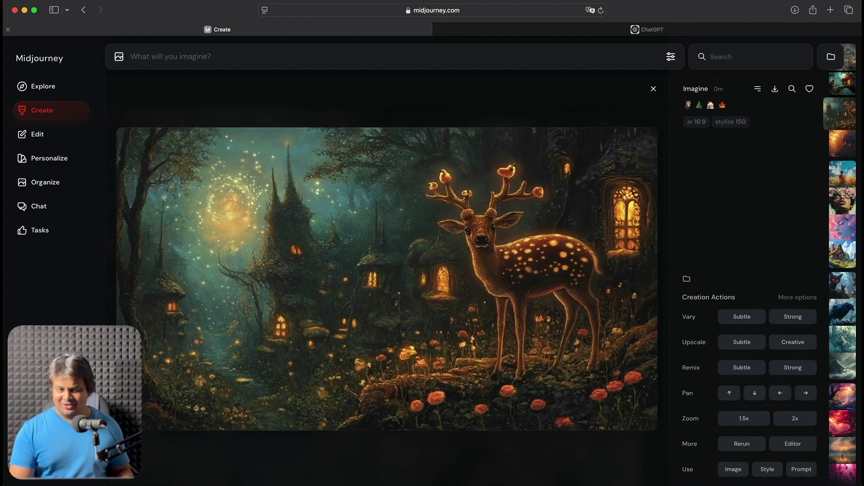
{"action": "key", "text": "Left"}
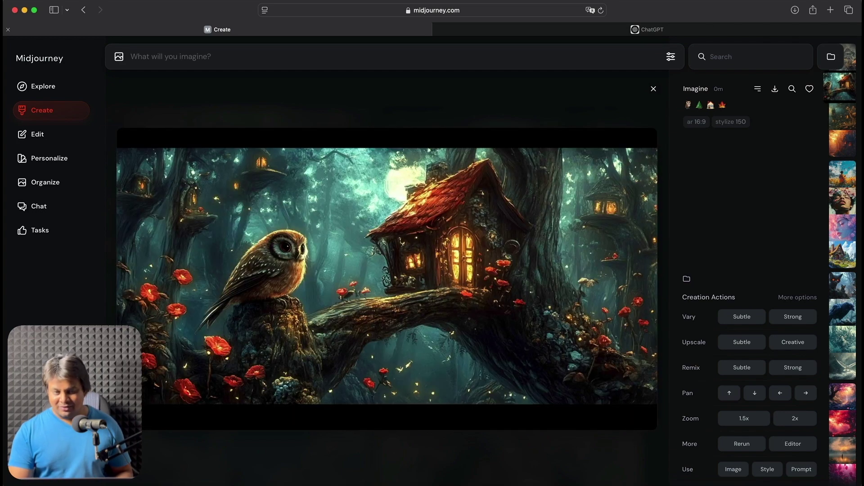
{"action": "key", "text": "Left"}
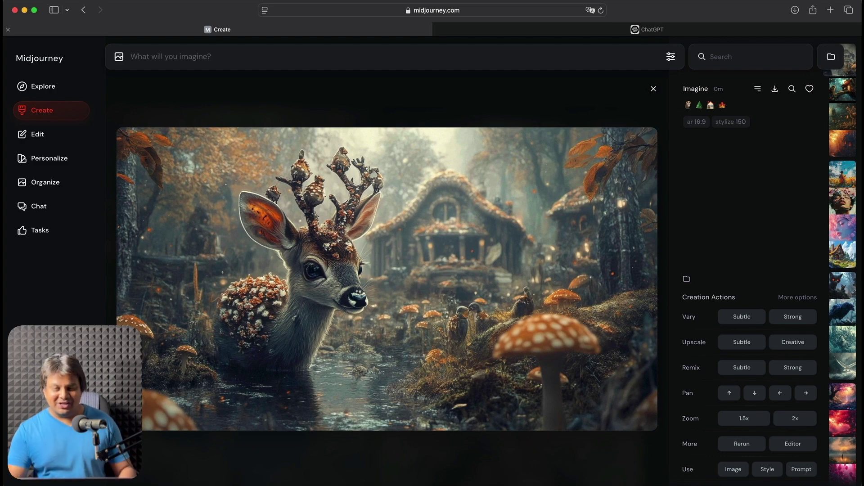
{"action": "key", "text": "Escape"}
Step: Switch to ChatGPT and begin a message with "Give me an inspiring and heartwarming story of a woman and her cat travelling the world and give"
{"action": "key", "text": "ctrl+Tab"}
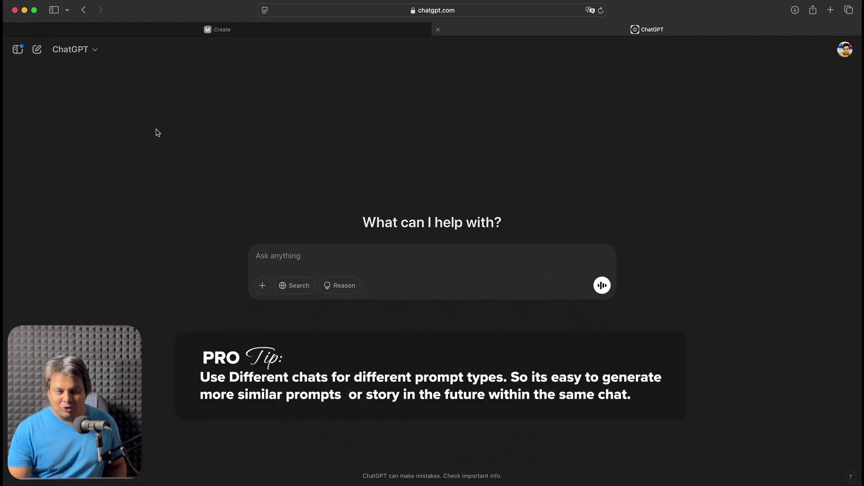
{"action": "left_click", "coordinate": [364, 254]}
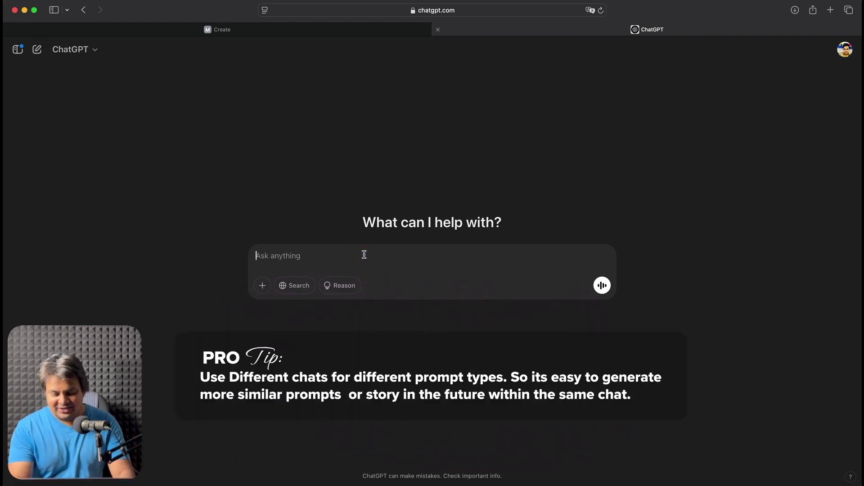
{"action": "type", "text": "Give me an "}
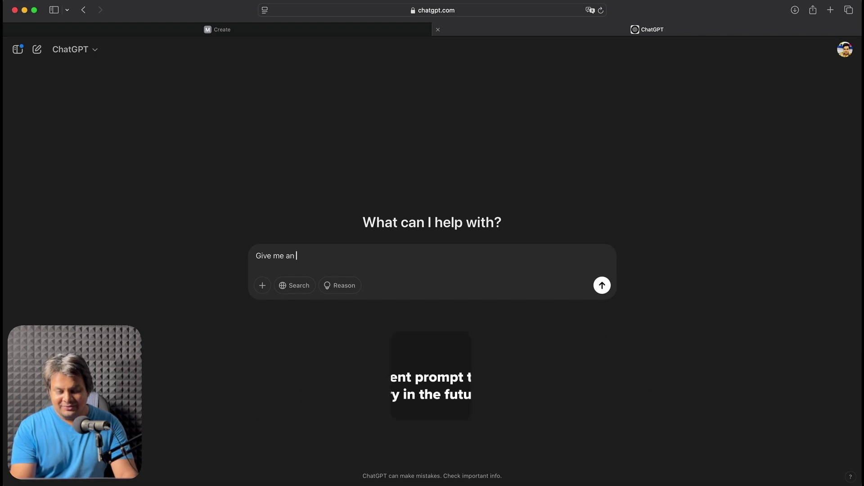
{"action": "type", "text": "inspiring and heartwarming story "}
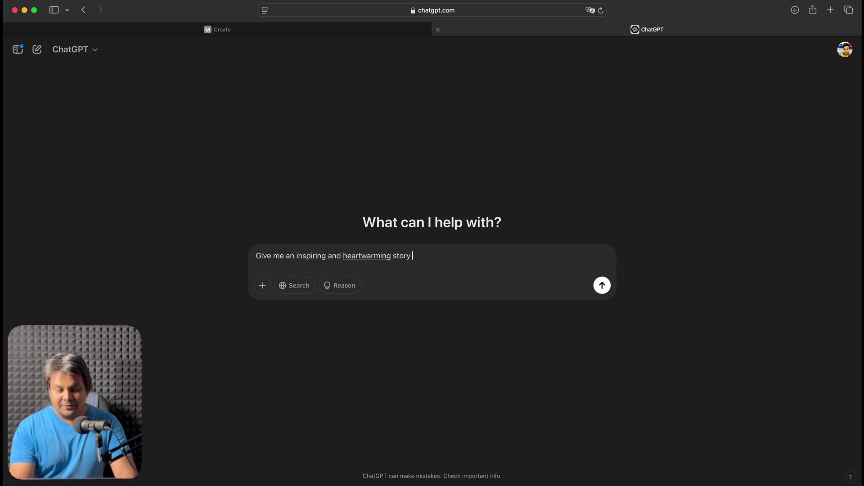
{"action": "type", "text": "of a woman and "}
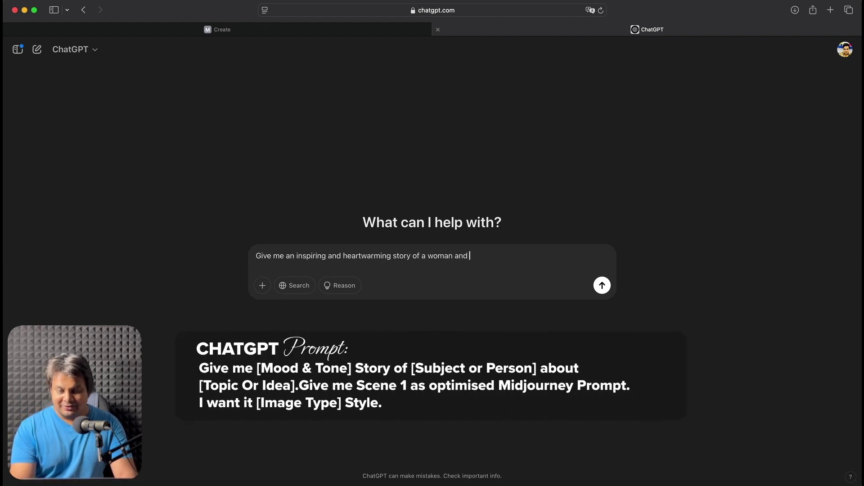
{"action": "type", "text": "her cat travelling the worl"}
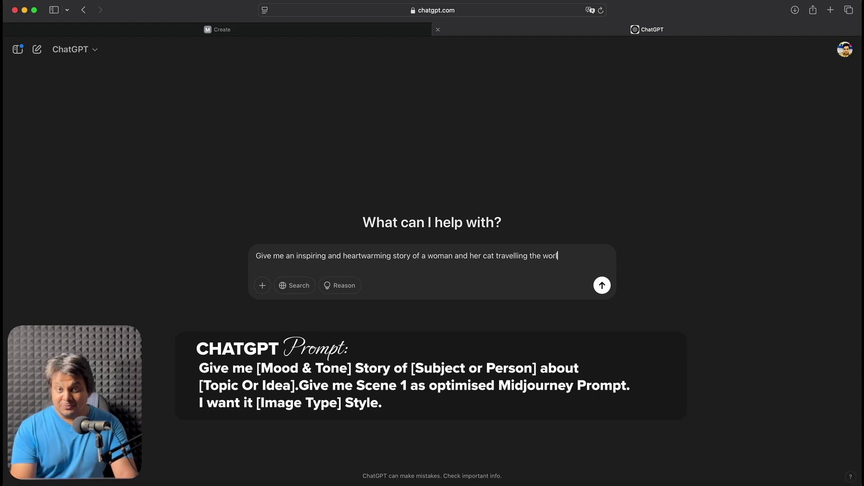
{"action": "type", "text": "d and give "}
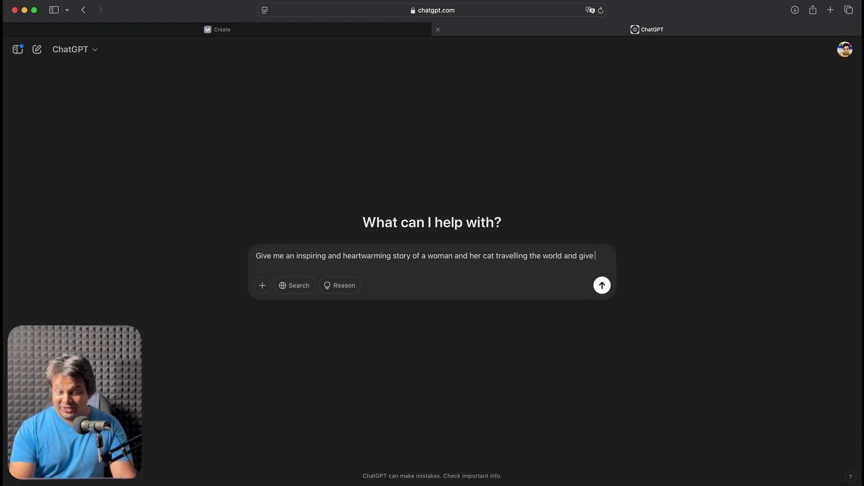
Step: Complete the message with "me scene 1 from the story as an optimised Midjourney prompt. I want it as an iPhone photo" and send it
{"action": "type", "text": "me scene 1"}
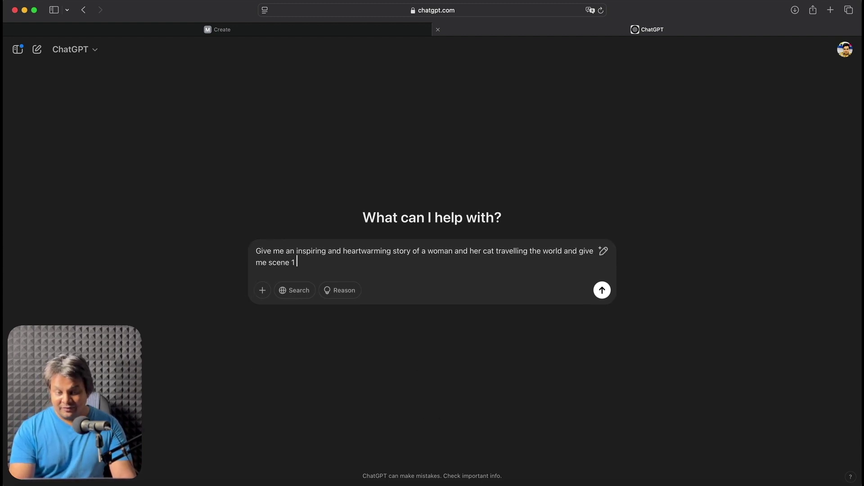
{"action": "type", "text": " from the story as an"}
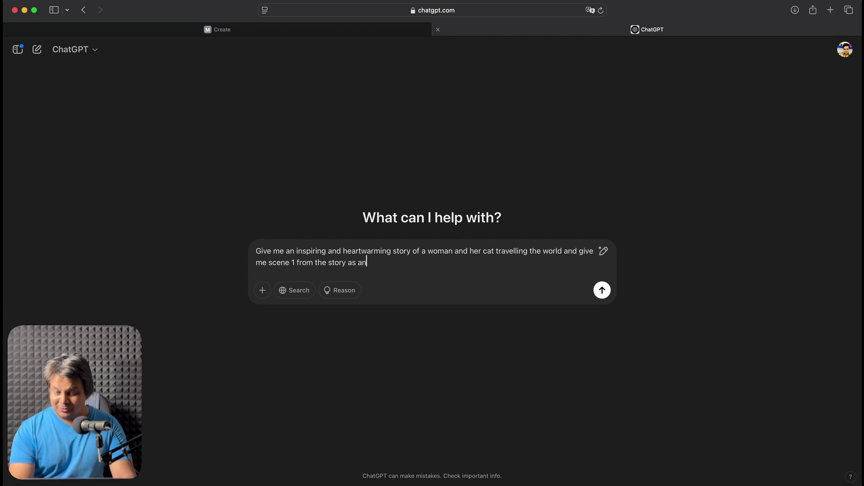
{"action": "type", "text": " optimised Midjourney prompt. "}
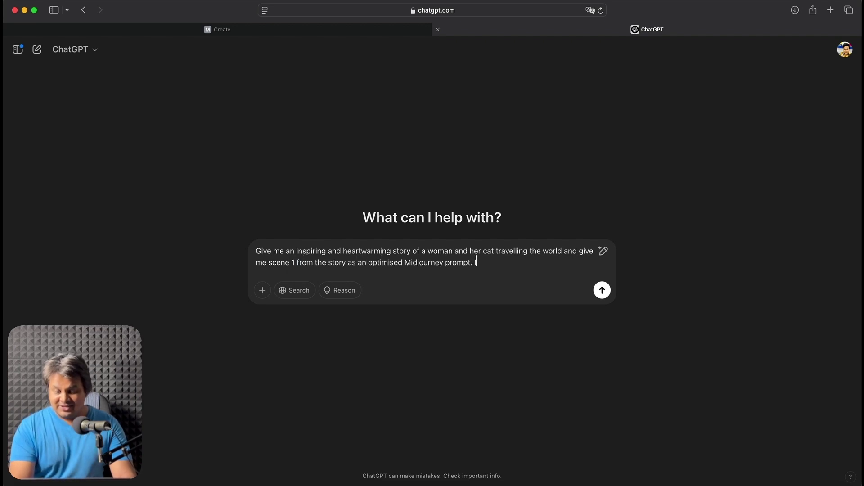
{"action": "type", "text": "I want it as a"}
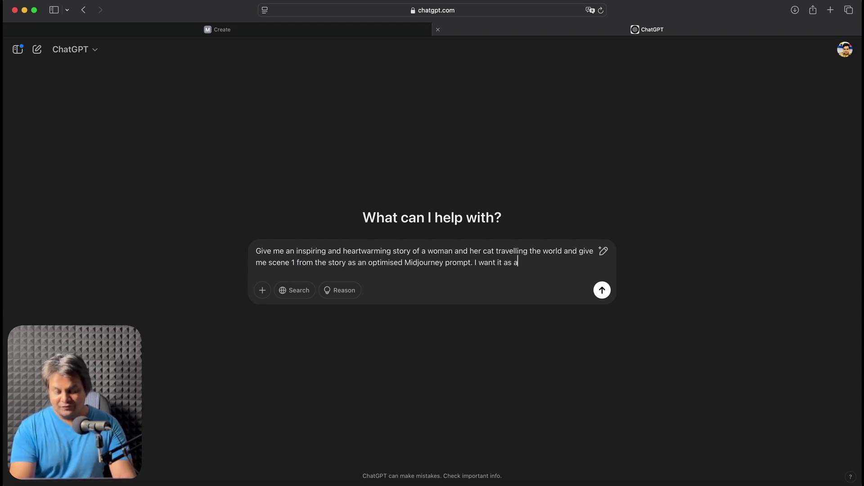
{"action": "type", "text": "n iPhone s"}
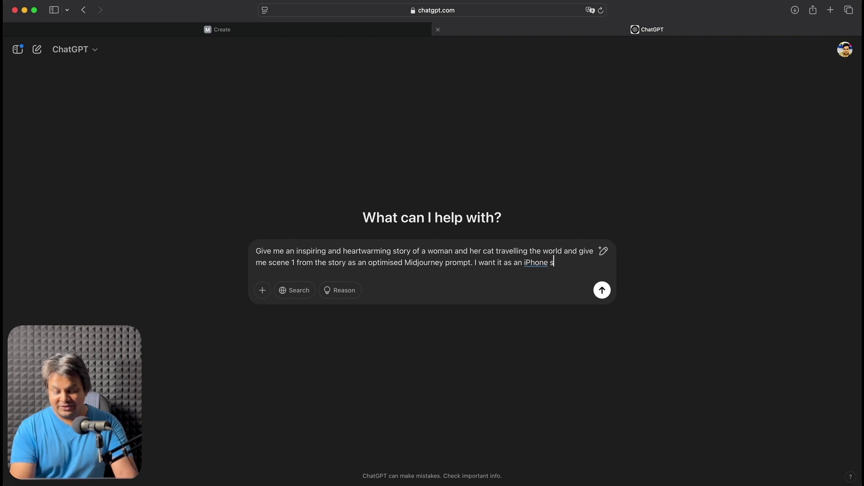
{"action": "key", "text": "BackSpace"}
{"action": "type", "text": "photo"}
{"action": "key", "text": "Return"}
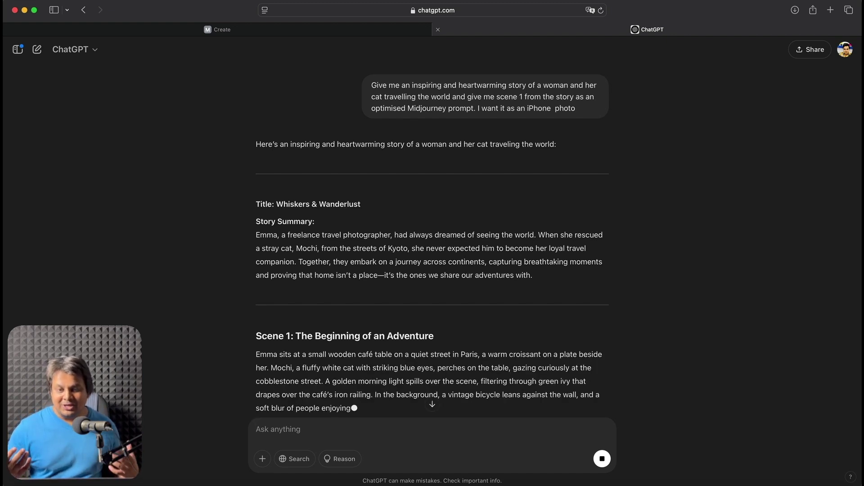
Step: Copy the optimized scene 1 prompt without its quotation marks, switch to Midjourney, and submit it as a new prompt
{"action": "scroll", "coordinate": [259, 276], "scroll_direction": "down", "scroll_amount": 5}
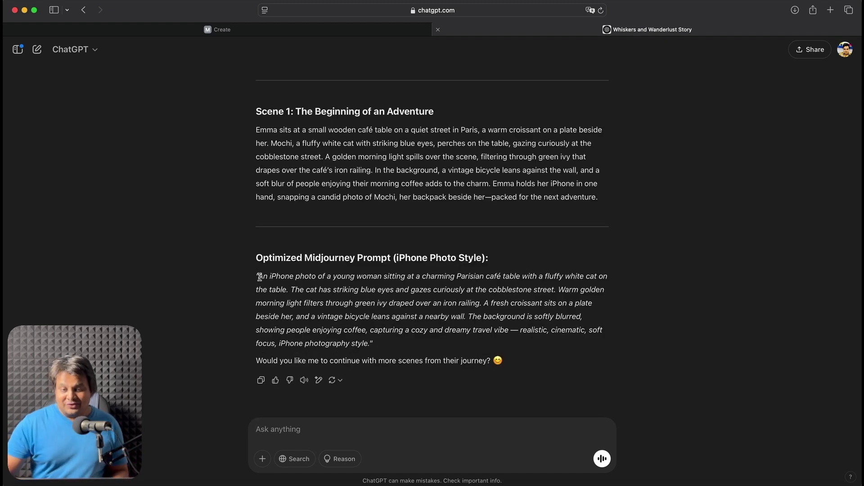
{"action": "left_click_drag", "start_coordinate": [260, 276], "coordinate": [368, 340]}
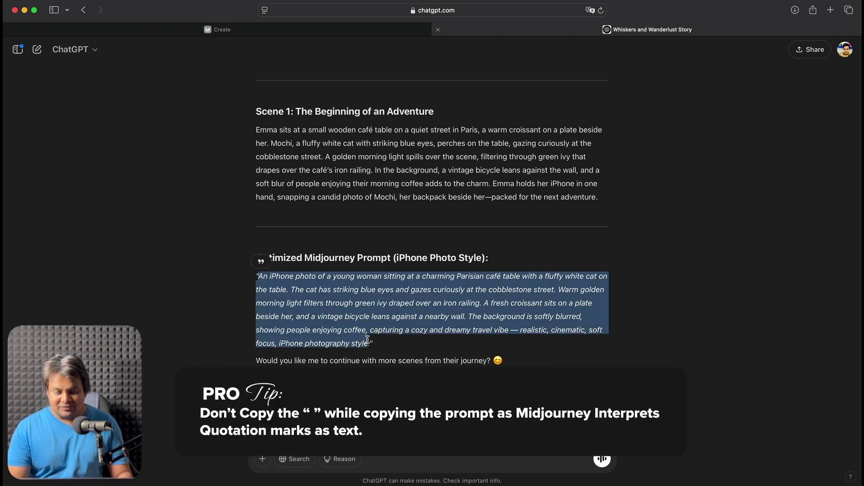
{"action": "left_click", "coordinate": [347, 30]}
{"action": "left_click", "coordinate": [310, 58]}
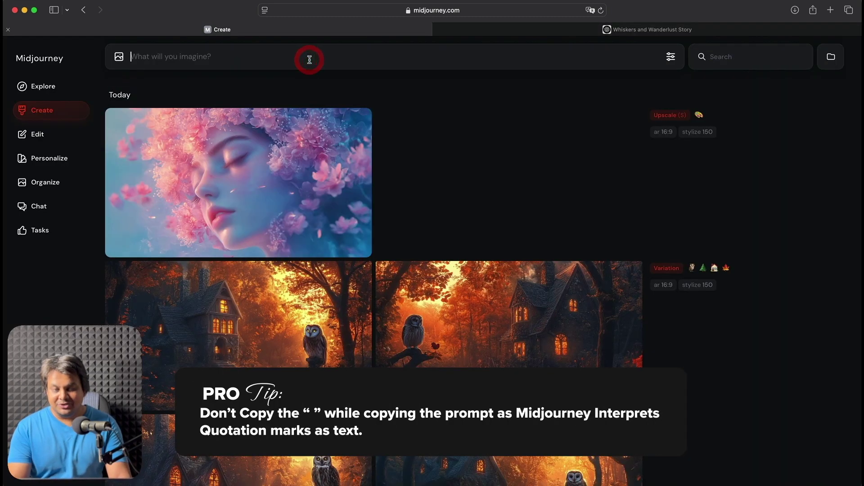
{"action": "key", "text": "super+v"}
{"action": "key", "text": "Return"}
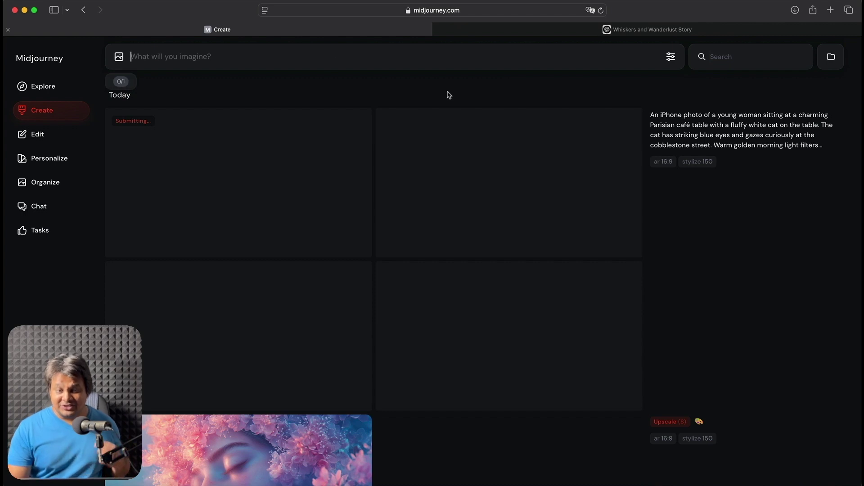
Step: Switch back to ChatGPT and read the Scene 1 story description and its optimized Midjourney prompt
{"action": "left_click", "coordinate": [524, 31]}
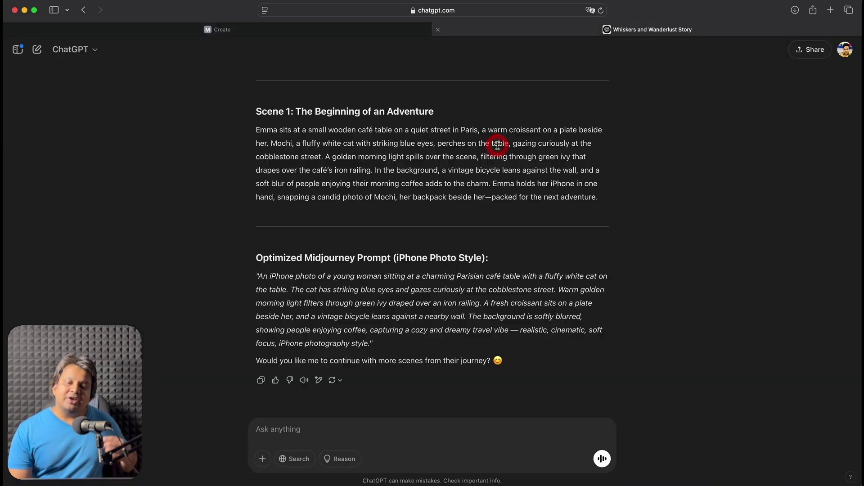
{"action": "triple_click", "coordinate": [498, 142]}
{"action": "left_click", "coordinate": [564, 170]}
{"action": "triple_click", "coordinate": [564, 170]}
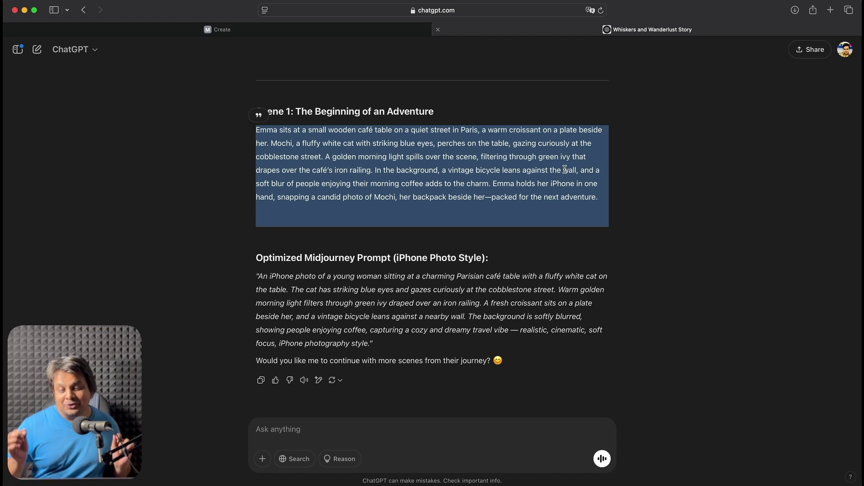
{"action": "left_click", "coordinate": [441, 430]}
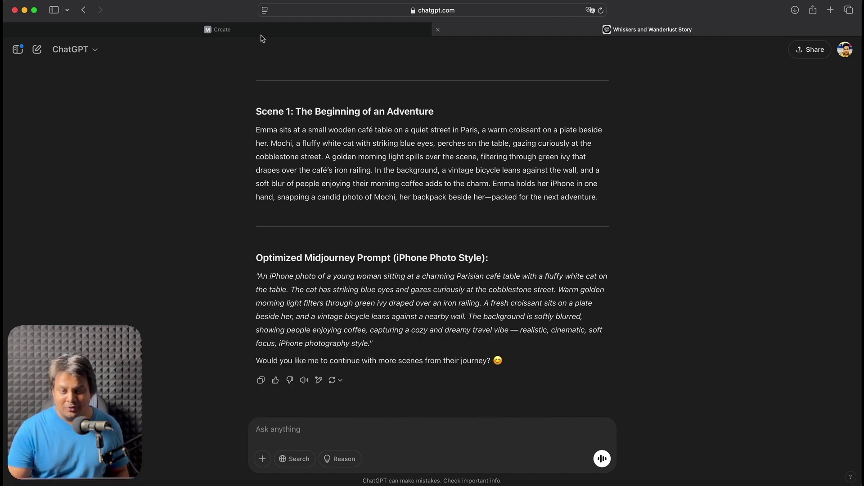
Step: Switch to Midjourney, examine the generated image of the woman resting her chin beside the cat at full size, and return to the feed
{"action": "left_click", "coordinate": [284, 28]}
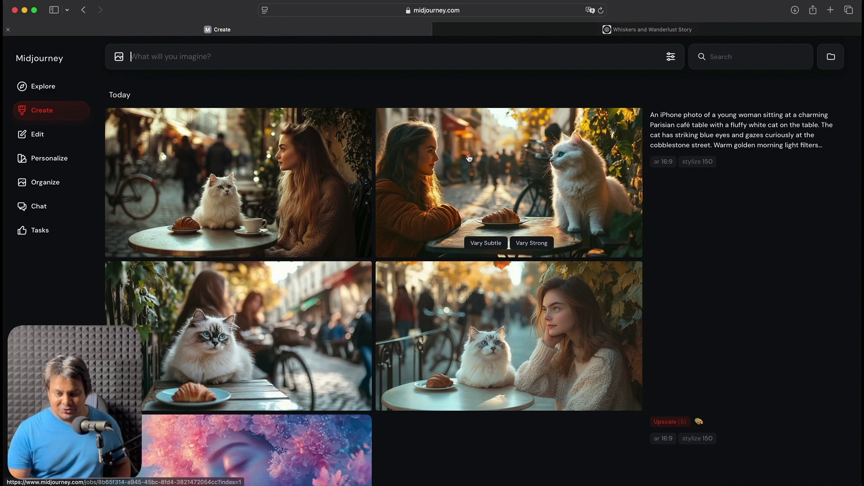
{"action": "left_click", "coordinate": [512, 314]}
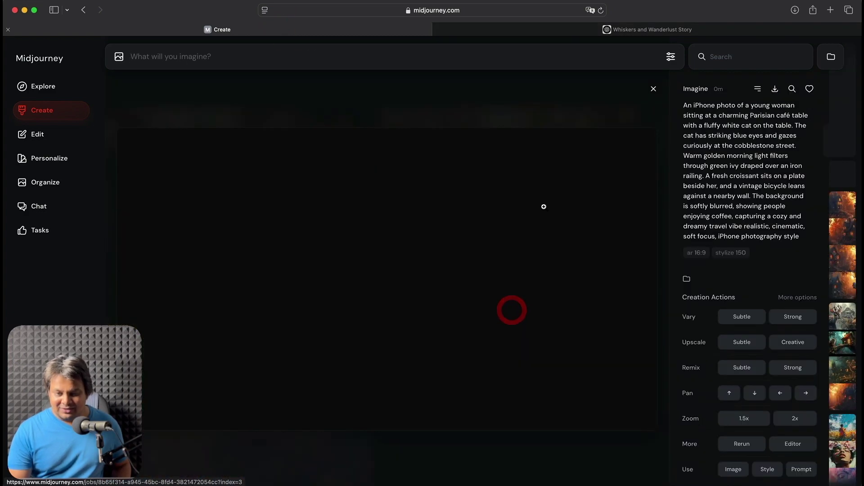
{"action": "left_click", "coordinate": [536, 96]}
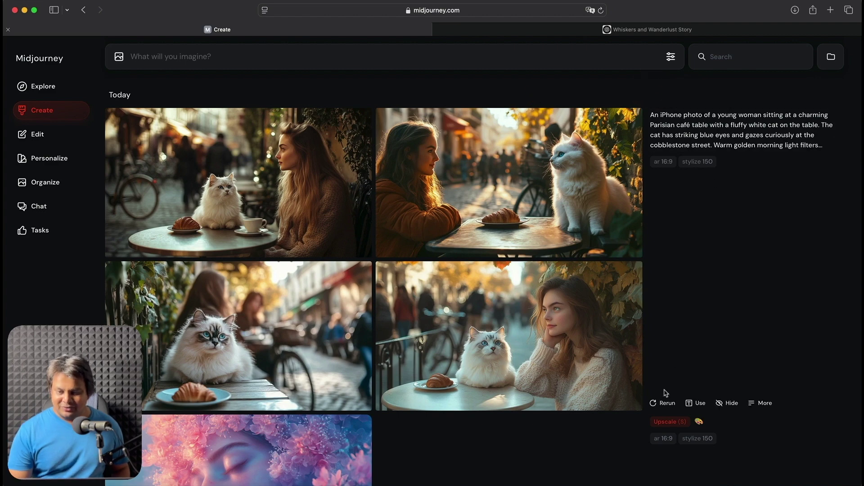
Step: Rerun the Parisian café prompt and examine the new image of the woman in the cream sweater beside the white cat at full size
{"action": "left_click", "coordinate": [664, 402]}
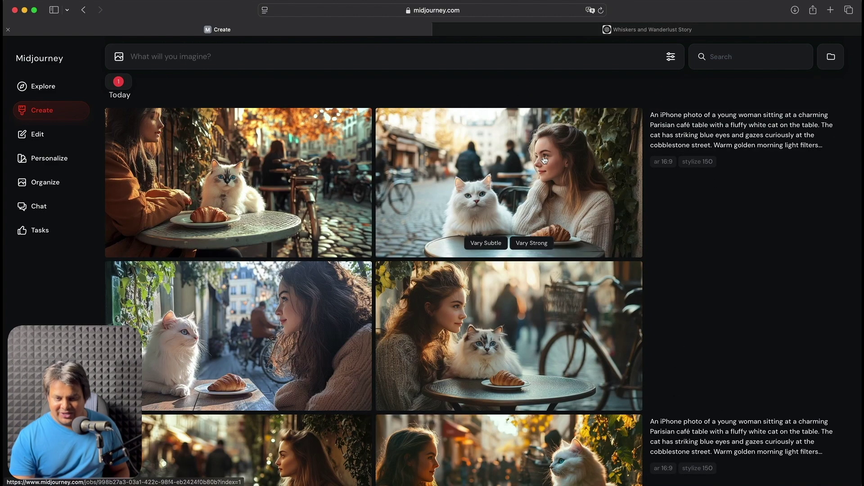
{"action": "left_click", "coordinate": [543, 158]}
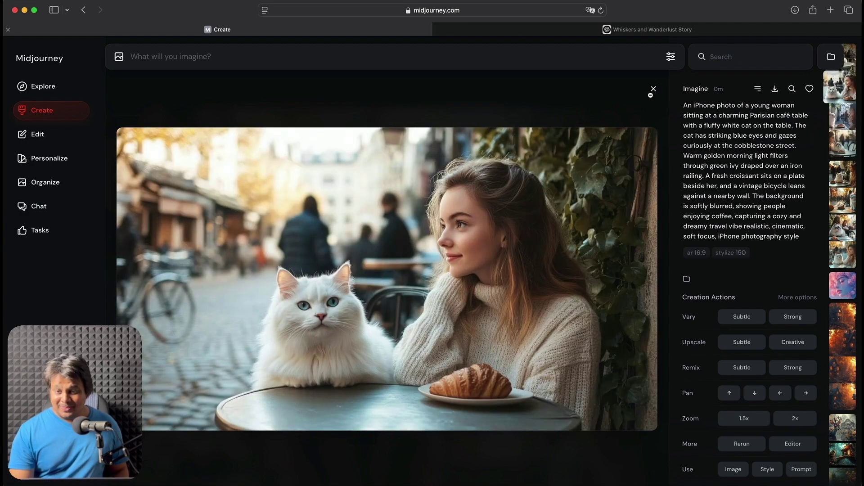
{"action": "left_click", "coordinate": [653, 90]}
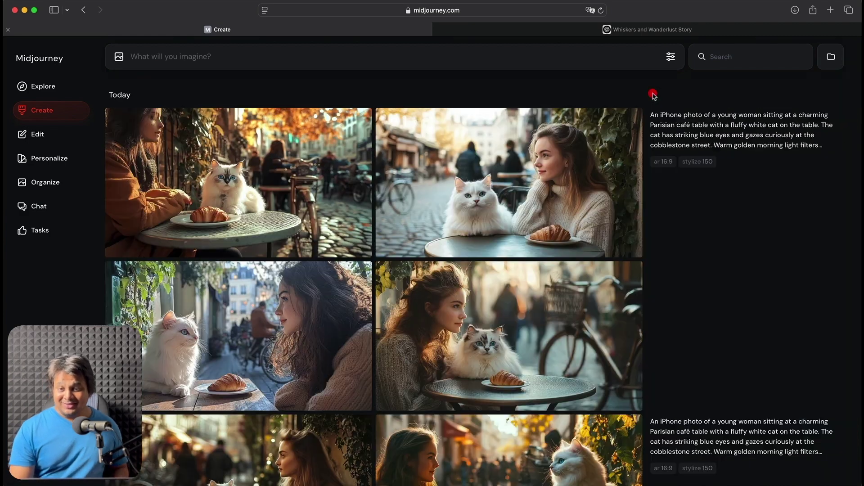
Step: Switch to ChatGPT, send "Give me scene 2", and copy the optimized Swiss train prompt without its quotation marks
{"action": "left_click", "coordinate": [632, 32]}
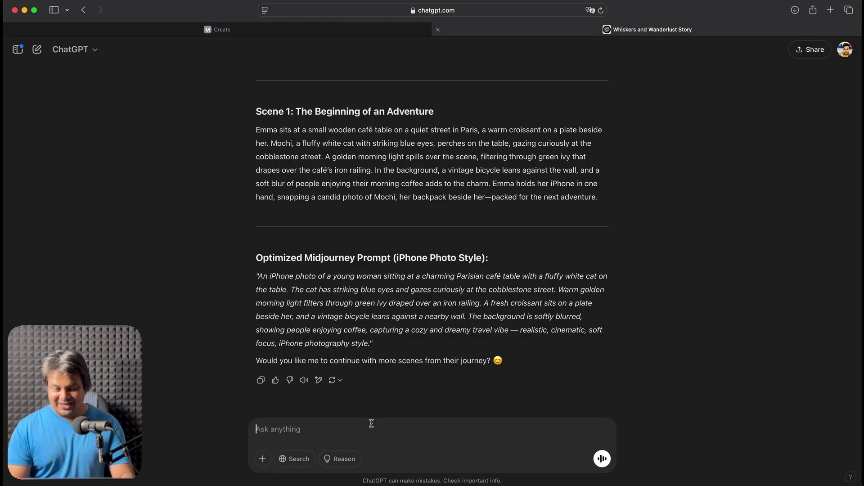
{"action": "type", "text": "Give me scene 2"}
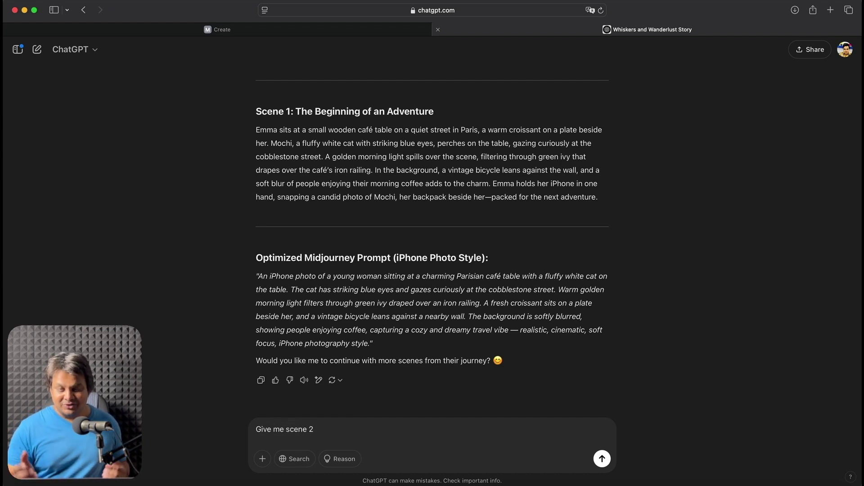
{"action": "key", "text": "Return"}
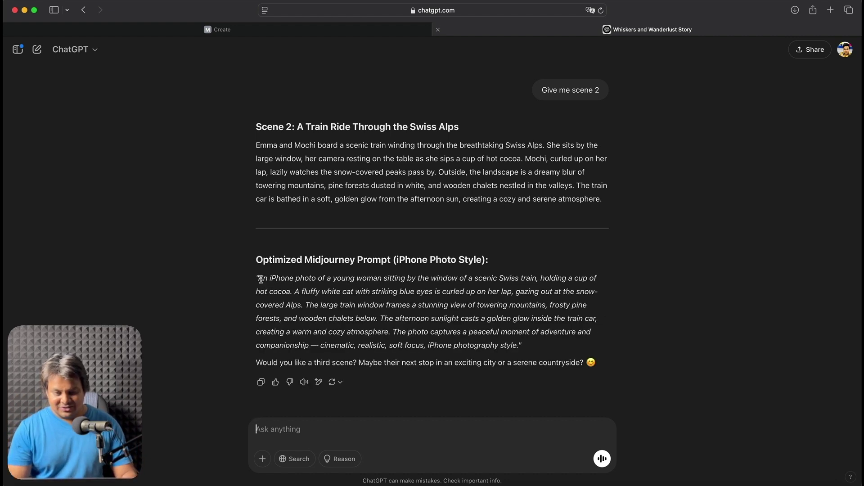
{"action": "left_click_drag", "start_coordinate": [260, 279], "coordinate": [516, 344]}
{"action": "key", "text": "super+c"}
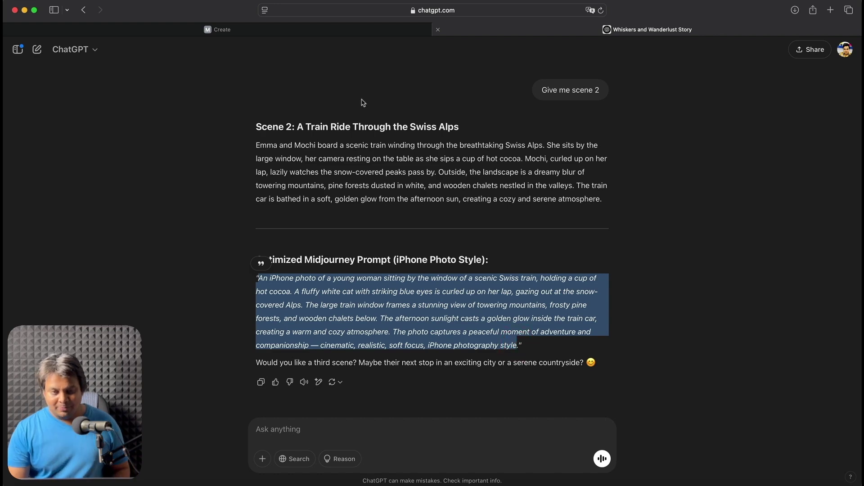
Step: Switch to Midjourney and attach the café image of the woman in the cream sweater with the white cat to a new prompt
{"action": "left_click", "coordinate": [350, 27]}
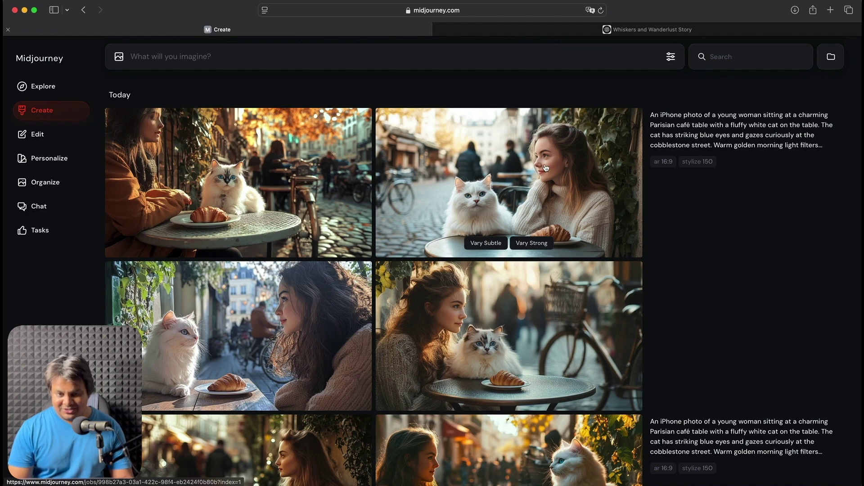
{"action": "left_click_drag", "start_coordinate": [546, 168], "coordinate": [480, 68]}
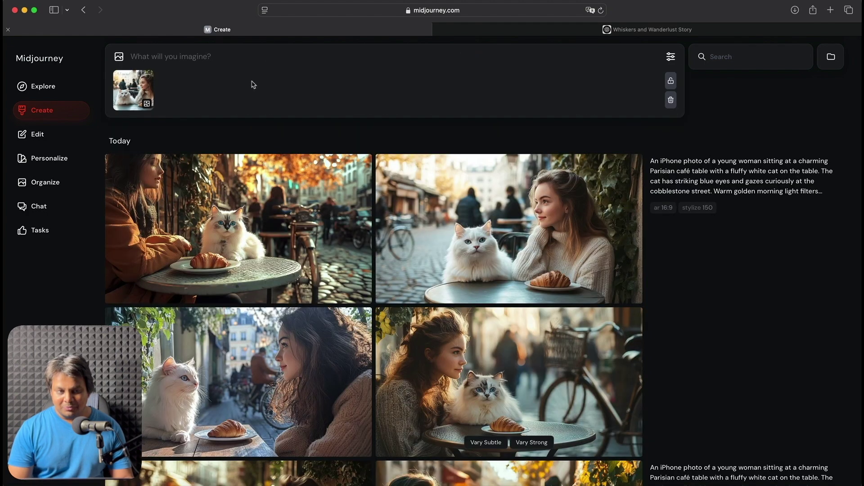
Step: Set the attached café image as both the character reference and the style reference for the new prompt
{"action": "mouse_move", "coordinate": [135, 106]}
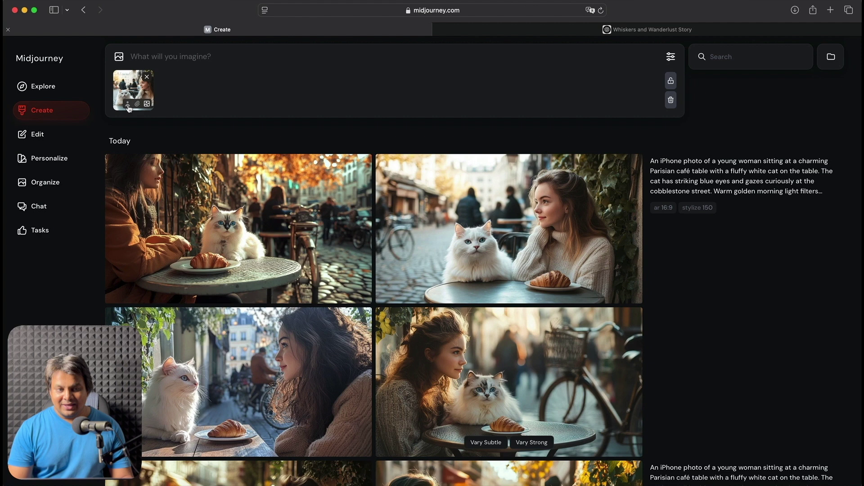
{"action": "left_click", "coordinate": [128, 107]}
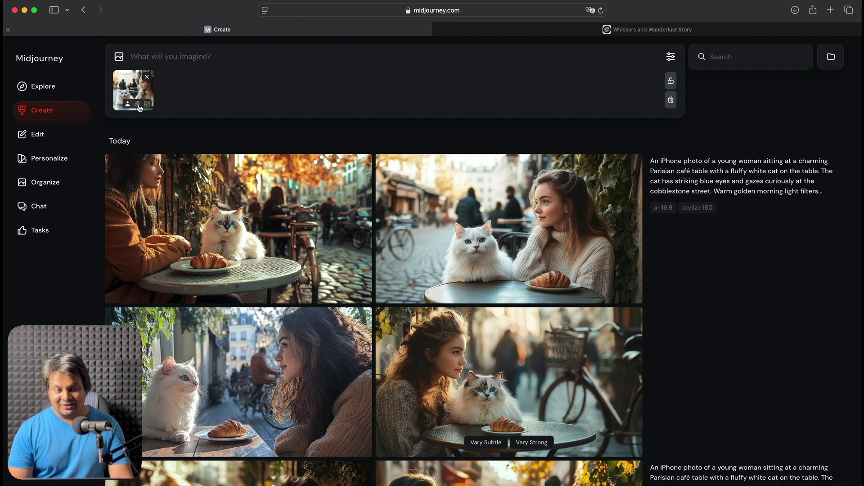
{"action": "left_click", "coordinate": [138, 105]}
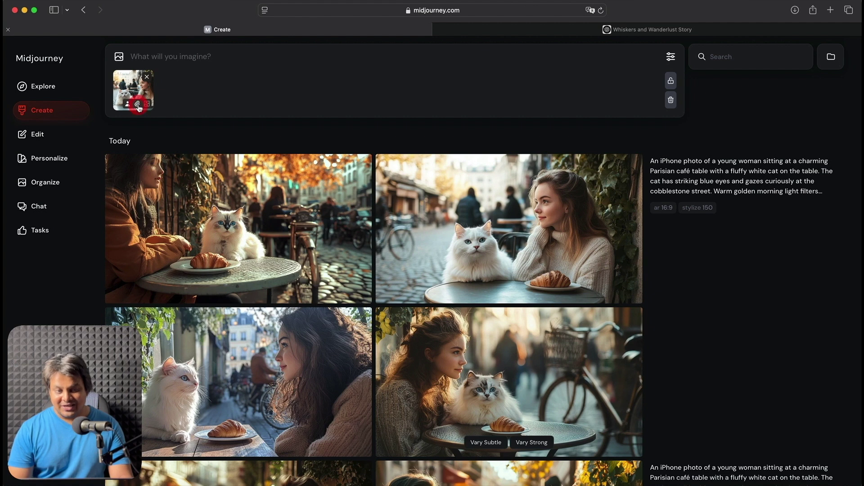
Step: Submit the copied Swiss train prompt with the parameters --cw 10 --s 400 added at its end
{"action": "left_click", "coordinate": [175, 61]}
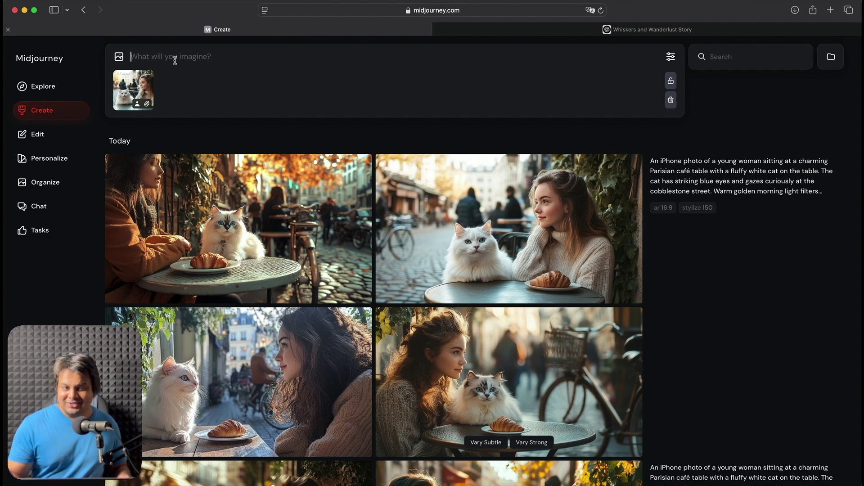
{"action": "key", "text": "super+v"}
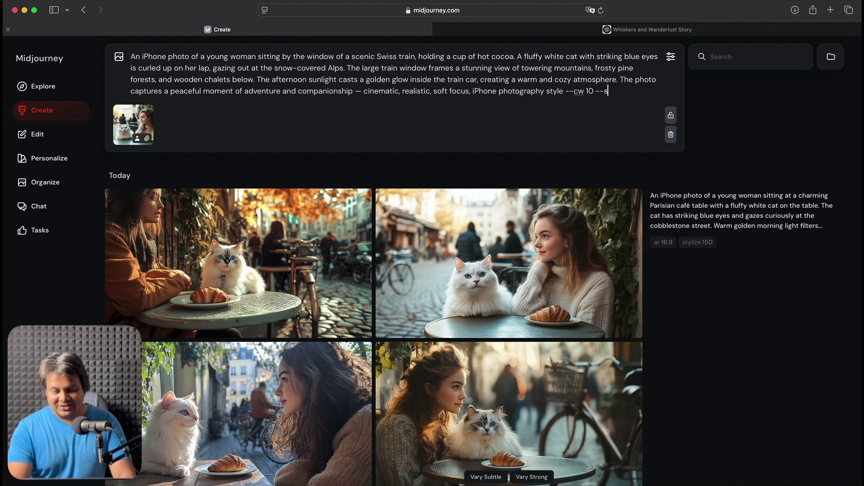
{"action": "type", "text": "--cw 10 --s 400"}
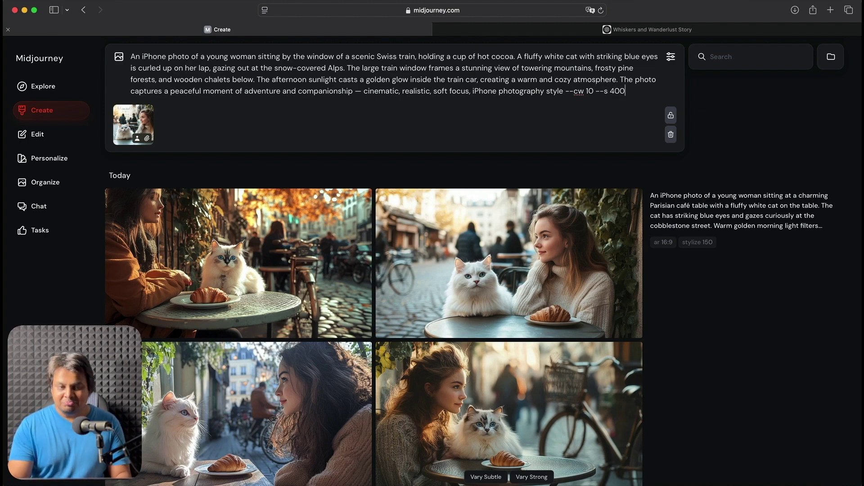
{"action": "key", "text": "Return"}
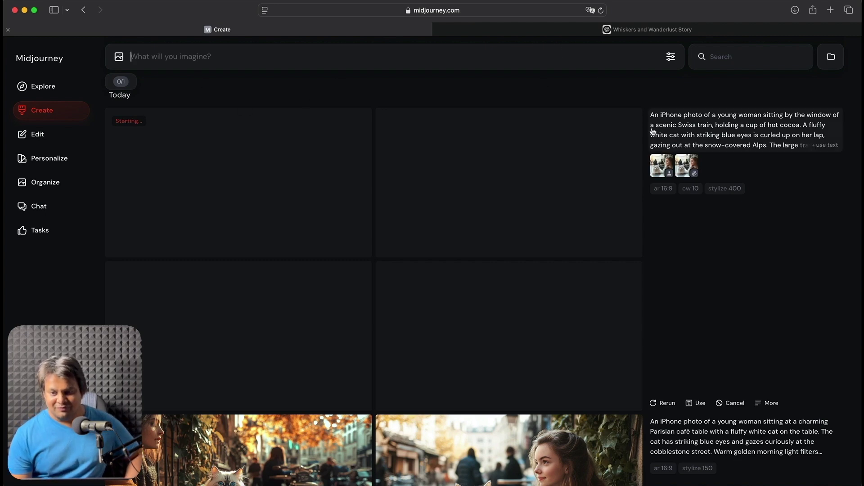
Step: Submit the Swiss train prompt again with the café image as character reference only, keeping --ar 16:9 --cw 10 --stylize 400 --v 6.1
{"action": "left_click", "coordinate": [511, 60]}
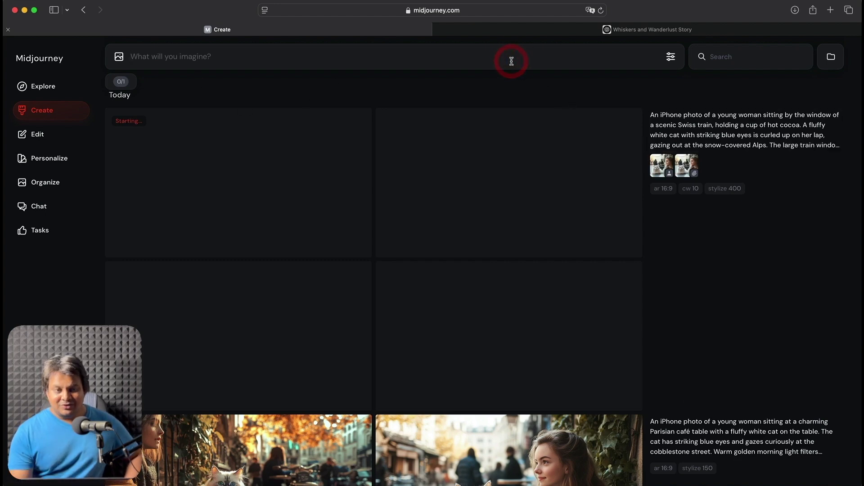
{"action": "key", "text": "Up"}
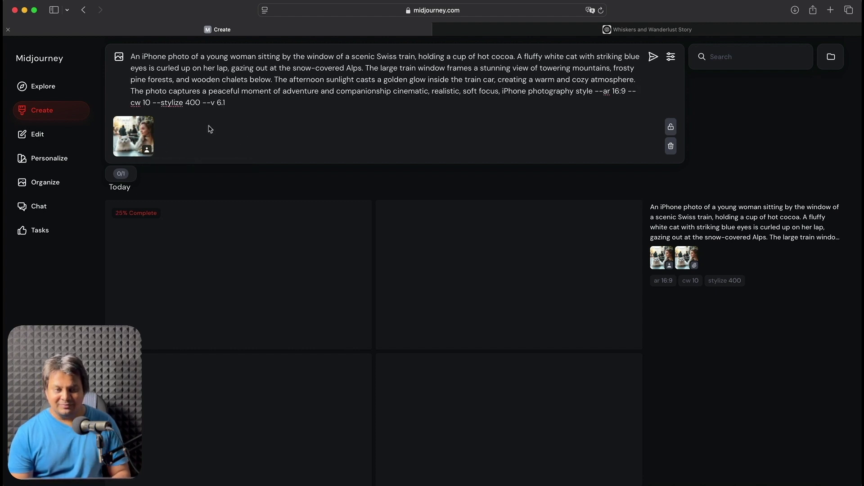
{"action": "left_click", "coordinate": [329, 100]}
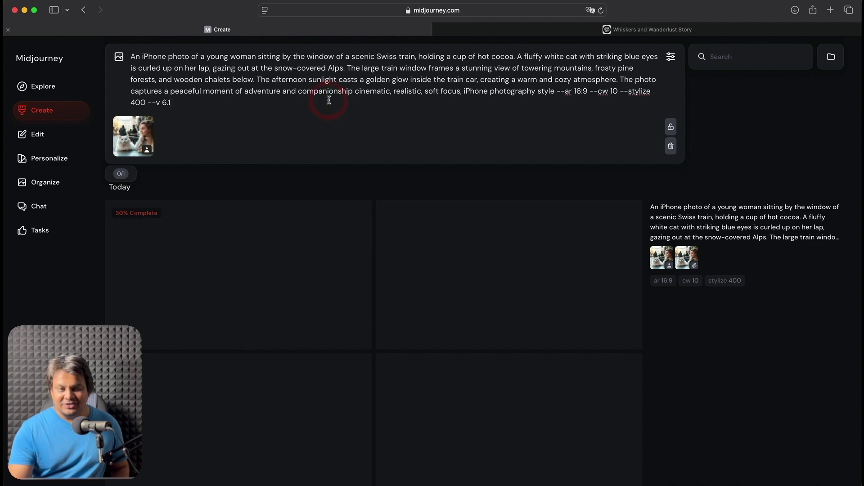
{"action": "key", "text": "Return"}
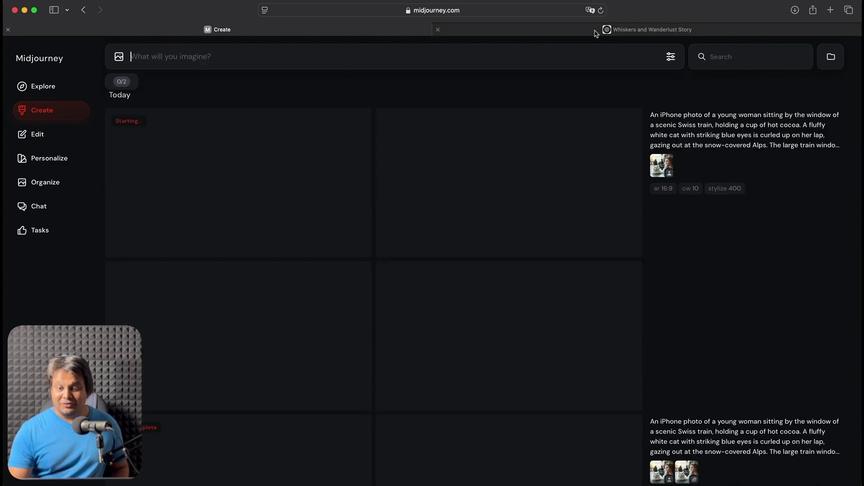
Step: Switch to ChatGPT and send "Give me 2 more scenes" in the story chat
{"action": "left_click", "coordinate": [598, 30]}
{"action": "left_click", "coordinate": [403, 427]}
{"action": "type", "text": "Give"}
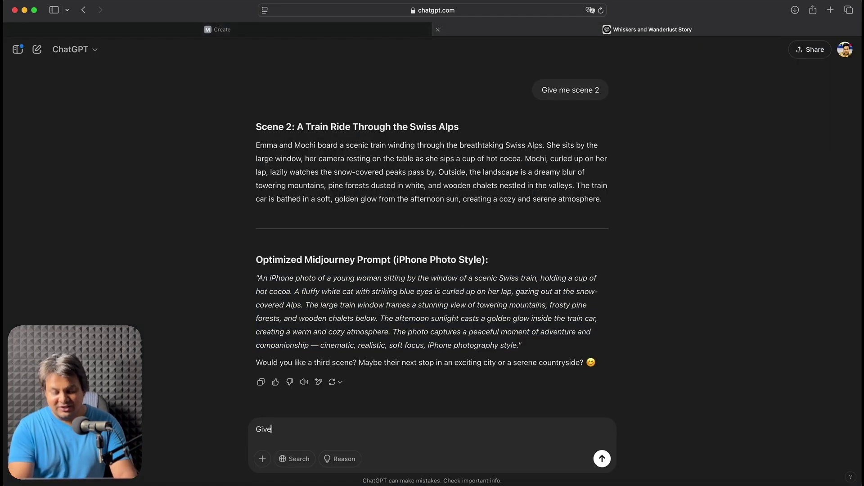
{"action": "type", "text": " me 2 more"}
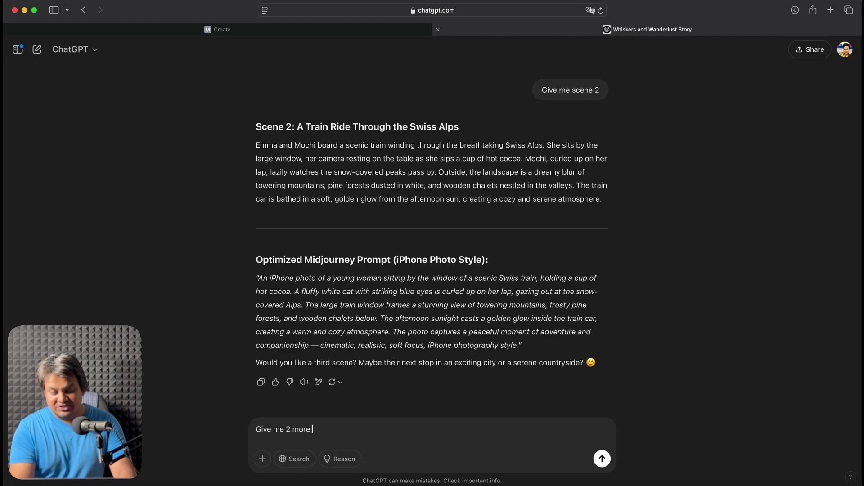
{"action": "type", "text": " scenes"}
{"action": "key", "text": "Return"}
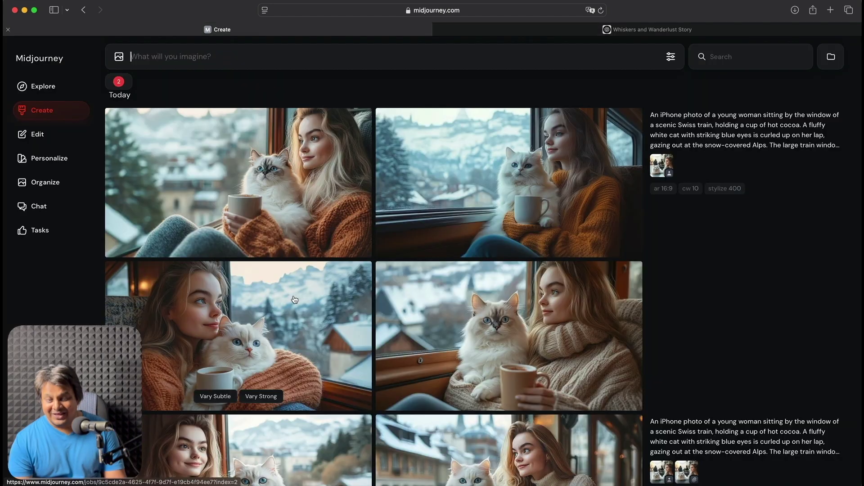
Step: Switch to Midjourney, examine the character-reference train images at full size, and compare them with the other train set in the feed
{"action": "left_click", "coordinate": [269, 315]}
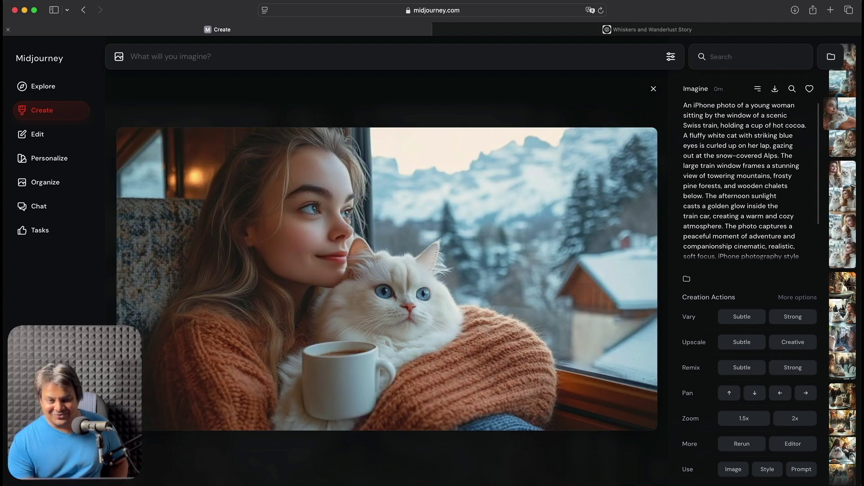
{"action": "key", "text": "Left"}
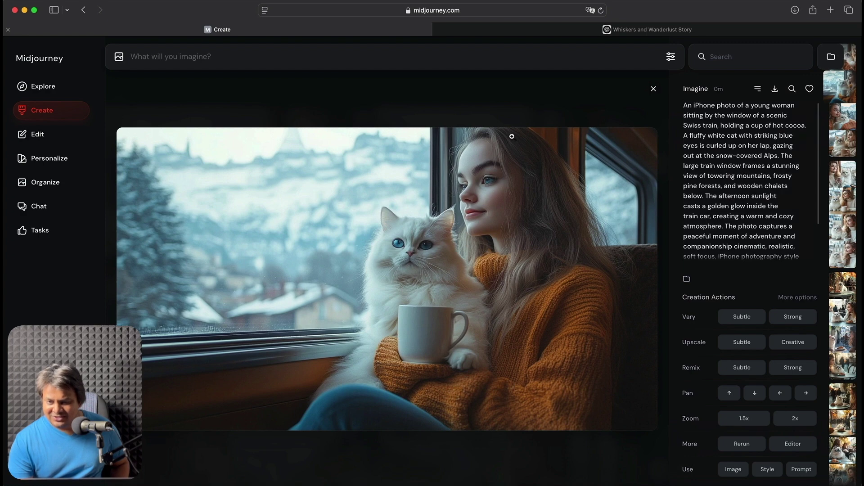
{"action": "key", "text": "Right"}
{"action": "key", "text": "Right"}
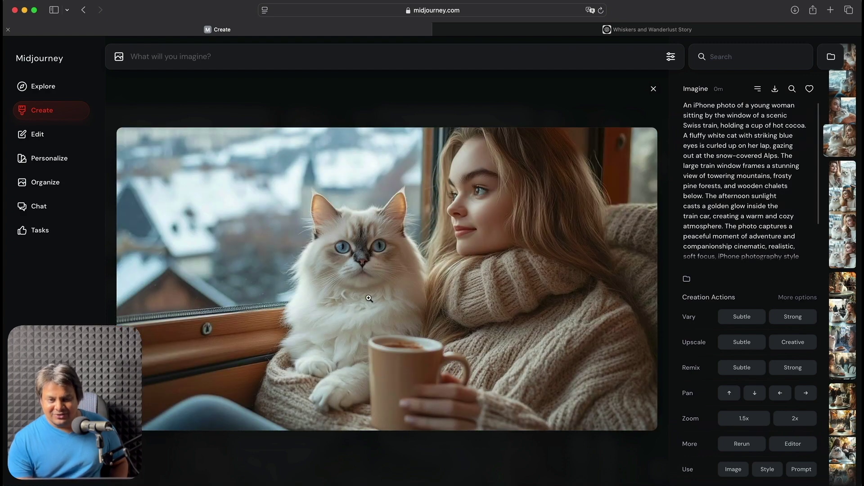
{"action": "key", "text": "Left"}
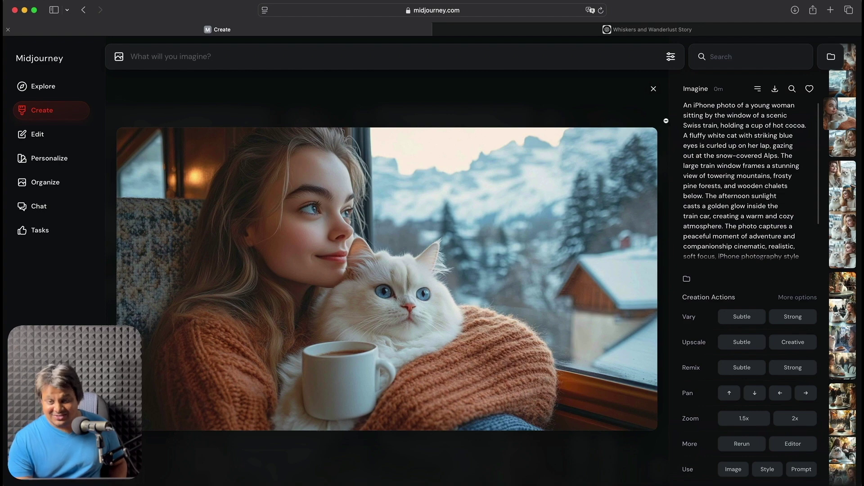
{"action": "left_click", "coordinate": [654, 89]}
{"action": "scroll", "coordinate": [571, 267], "scroll_direction": "down", "scroll_amount": 3}
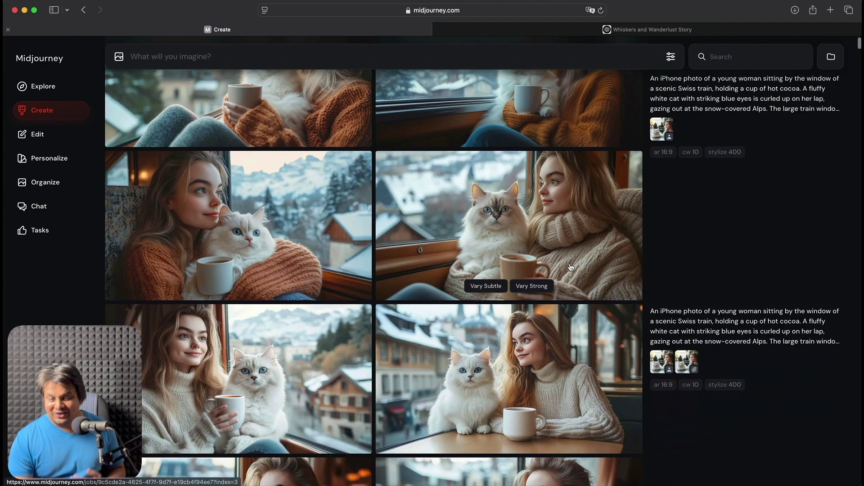
{"action": "scroll", "coordinate": [571, 268], "scroll_direction": "up", "scroll_amount": 3}
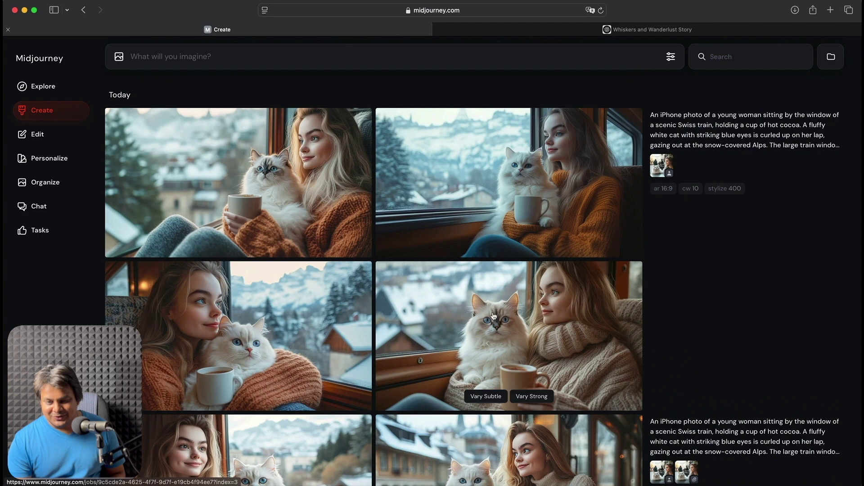
Step: Add the train image of the woman hugging the cat in an orange sweater as character reference and submit ChatGPT's Moroccan desert prompt
{"action": "left_click_drag", "start_coordinate": [298, 308], "coordinate": [318, 68]}
{"action": "key", "text": "super+shift+bracketright"}
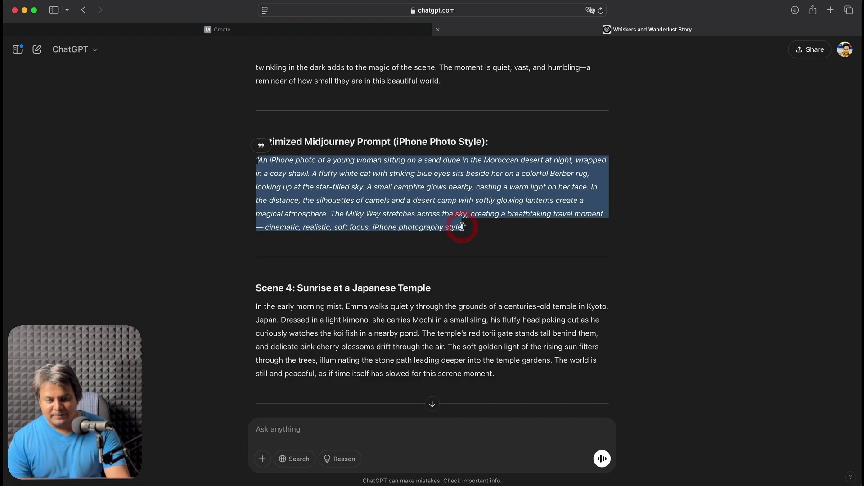
{"action": "left_click", "coordinate": [367, 34]}
{"action": "type", "text": "\"An iPhone photo of a young woman sitting on a sand dune in the Moroccan desert at night, wrapped in a cozy shawl. A fluffy white cat with striking blue eyes sits beside her on a colorful Berber rug, looking up at the star-filled sky. A small campfire glows nearby, casting a warm light on her face. In the distance, the silhouettes of camels and a desert camp with softly glowing lanterns create a magical atmosphere. The Milky Way stretches across the sky, creating a breathtaking travel moment — cinematic, realistic, soft focus, iPhone photography style."}
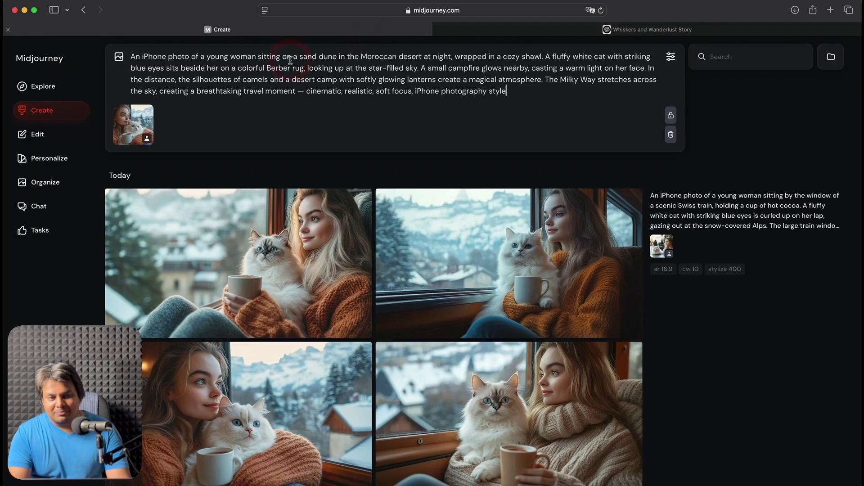
{"action": "key", "text": "Return"}
Step: Copy the Scene 4 Japanese temple prompt from ChatGPT and submit it in Midjourney with the same character reference
{"action": "key", "text": "super+shift+bracketright"}
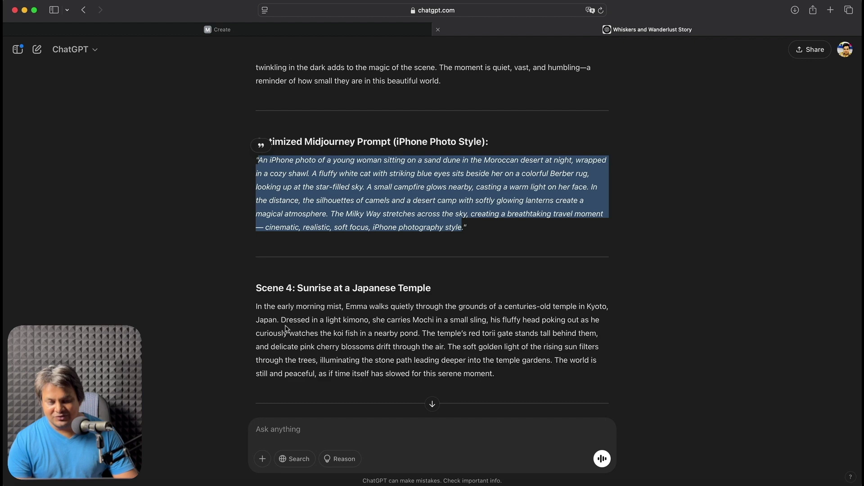
{"action": "scroll", "coordinate": [299, 324], "scroll_direction": "down", "scroll_amount": 5}
{"action": "left_click_drag", "start_coordinate": [257, 233], "coordinate": [551, 301]}
{"action": "key", "text": "super+c"}
{"action": "left_click", "coordinate": [288, 30]}
{"action": "key", "text": "super+v"}
{"action": "key", "text": "Return"}
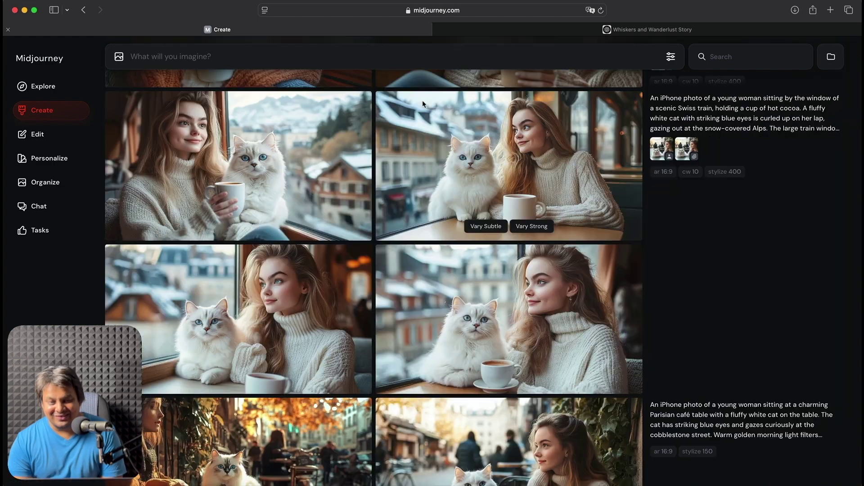
Step: Examine the first Moroccan desert image at full size, return to the feed, and open the first Japanese temple image
{"action": "scroll", "coordinate": [423, 104], "scroll_direction": "up", "scroll_amount": 7}
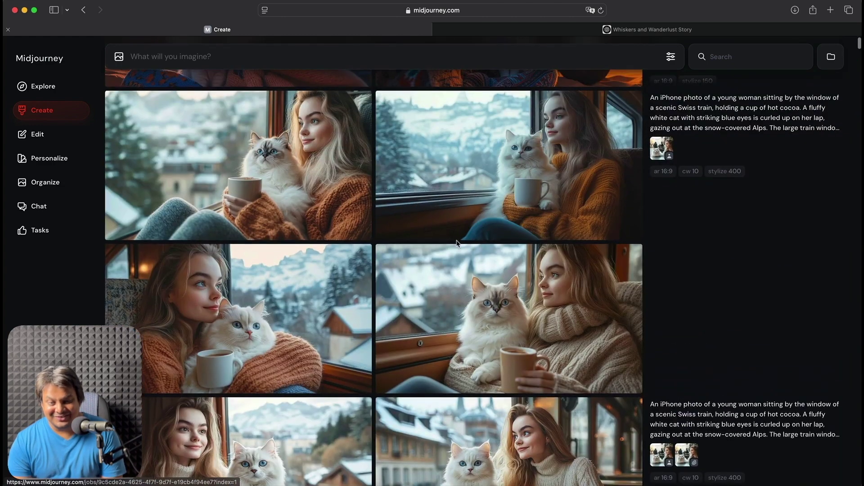
{"action": "scroll", "coordinate": [520, 305], "scroll_direction": "up", "scroll_amount": 8}
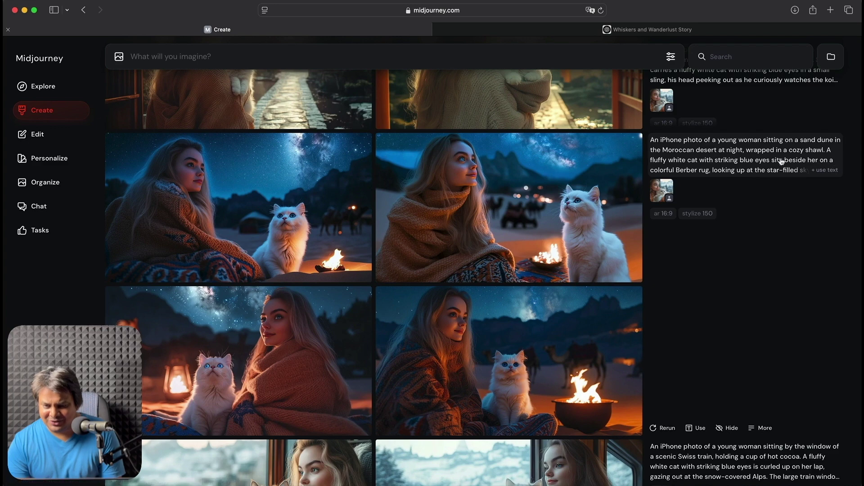
{"action": "left_click", "coordinate": [366, 193]}
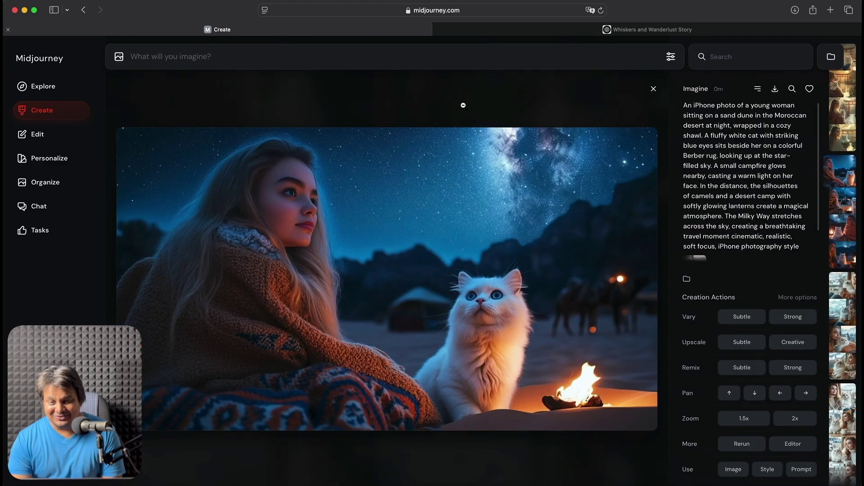
{"action": "left_click", "coordinate": [463, 105]}
{"action": "scroll", "coordinate": [293, 176], "scroll_direction": "up", "scroll_amount": 5}
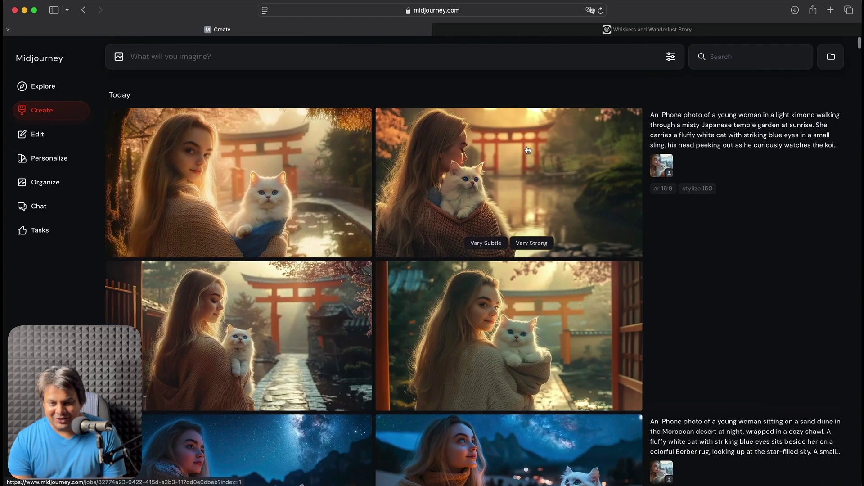
{"action": "left_click", "coordinate": [292, 176]}
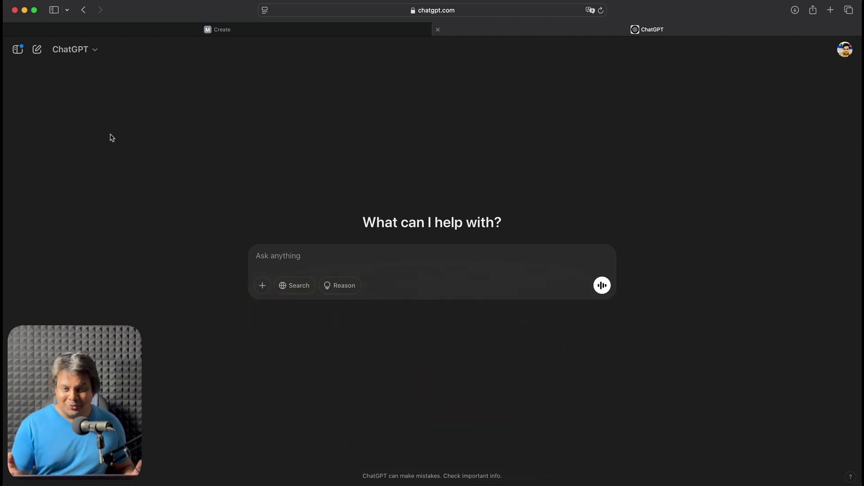
Step: Switch to a new ChatGPT chat and send "Give me top 10 inspirational quotes"
{"action": "left_click", "coordinate": [298, 253]}
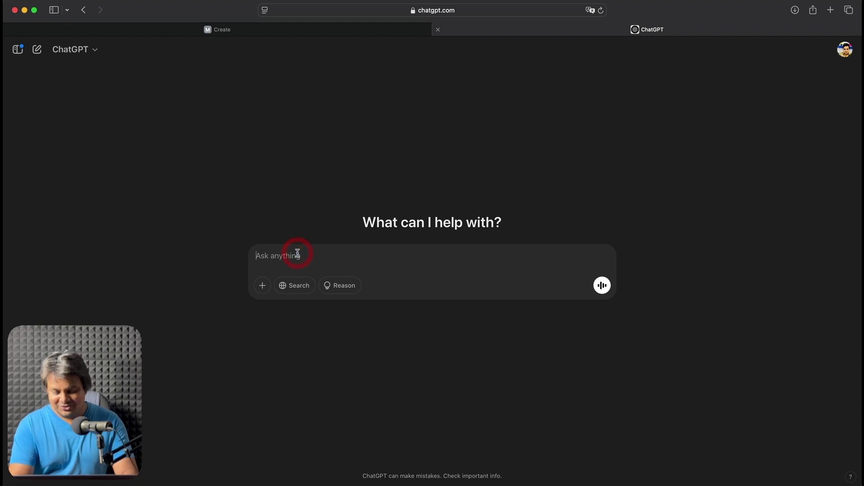
{"action": "type", "text": "Give me "}
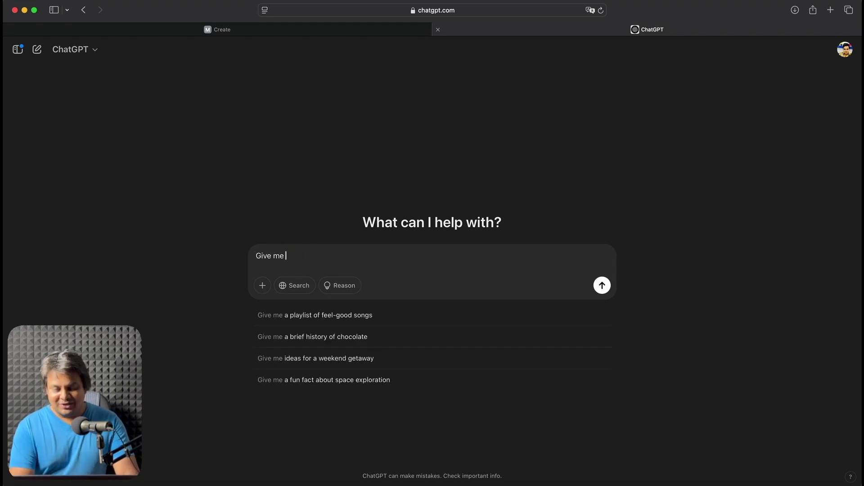
{"action": "type", "text": "top 10 inspirational "}
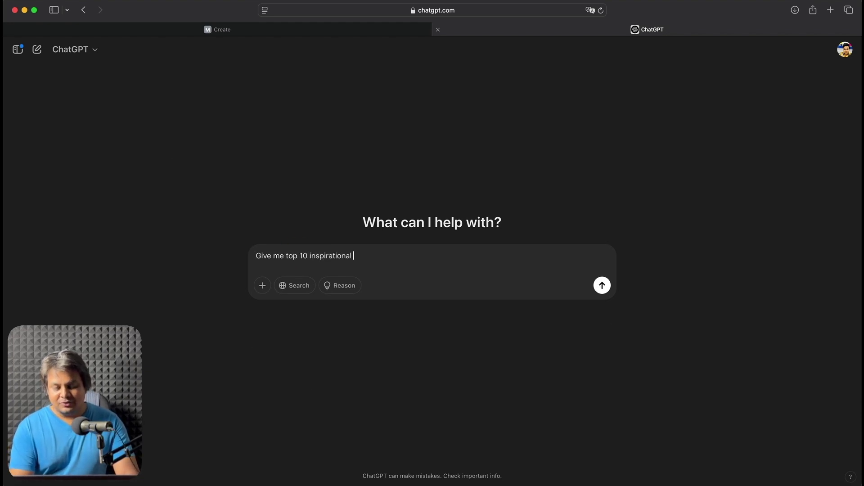
{"action": "type", "text": "wu"}
{"action": "key", "text": "BackSpace"}
{"action": "key", "text": "BackSpace"}
{"action": "type", "text": "quotes"}
{"action": "key", "text": "Return"}
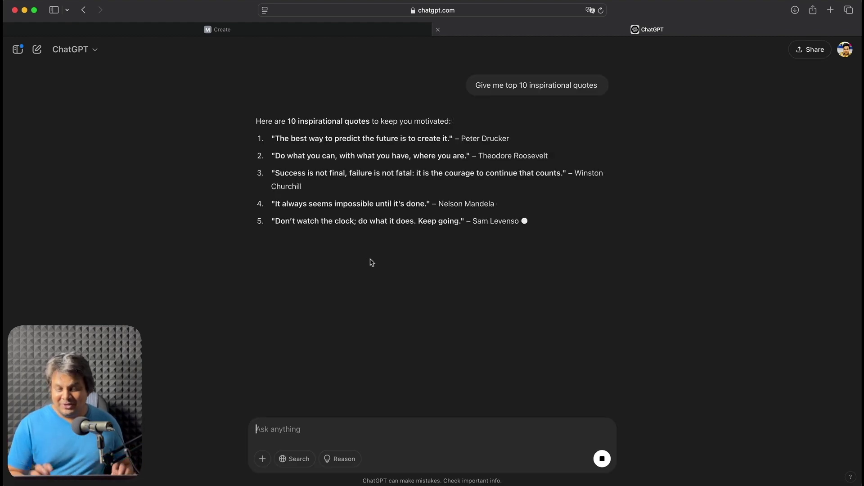
Step: Copy ChatGPT's quote "Do what you can, with what you have, where you are" and submit it as a Midjourney prompt
{"action": "left_click_drag", "start_coordinate": [275, 155], "coordinate": [465, 159]}
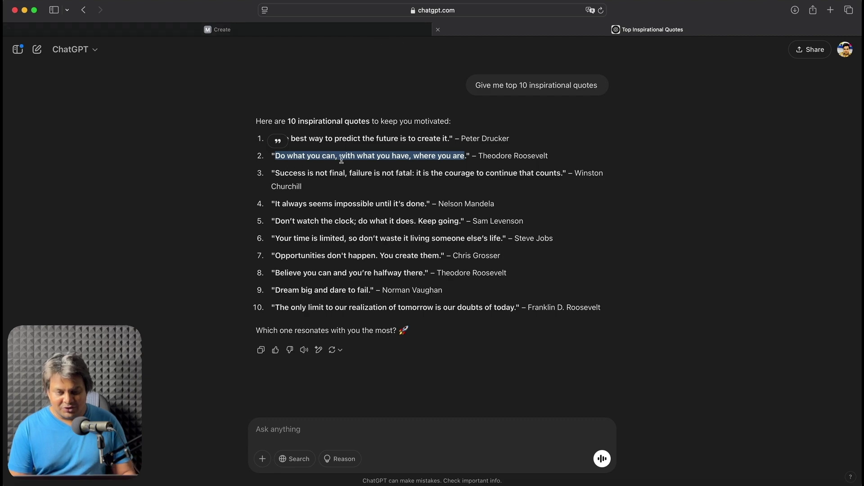
{"action": "left_click", "coordinate": [402, 30]}
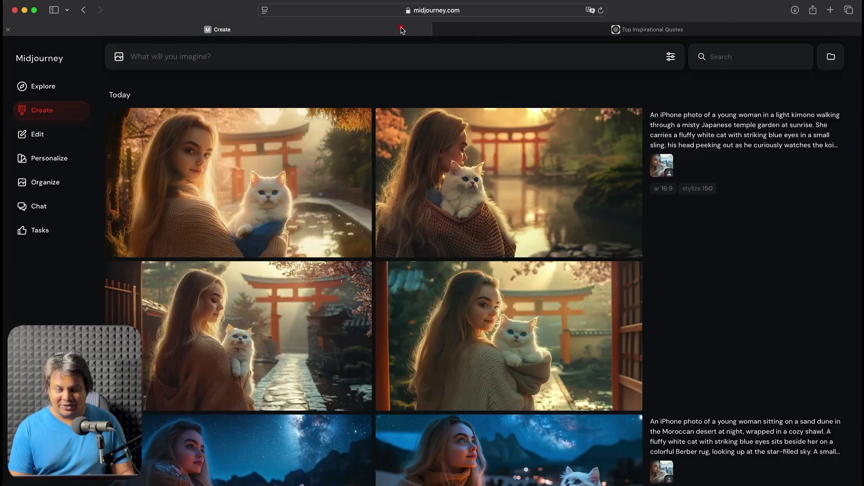
{"action": "left_click", "coordinate": [335, 57]}
{"action": "key", "text": "super+v"}
{"action": "key", "text": "Return"}
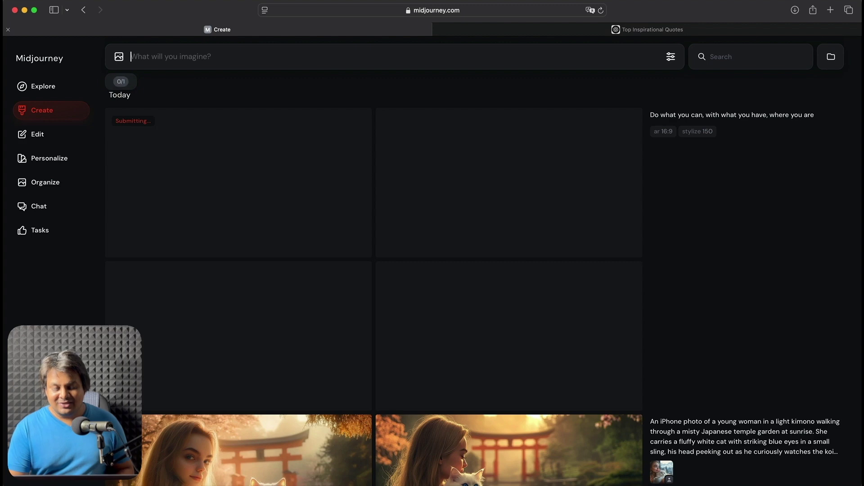
Step: Copy the quote "Dream big and dare to fail" from ChatGPT and submit it as a Midjourney prompt
{"action": "key", "text": "ctrl+Tab"}
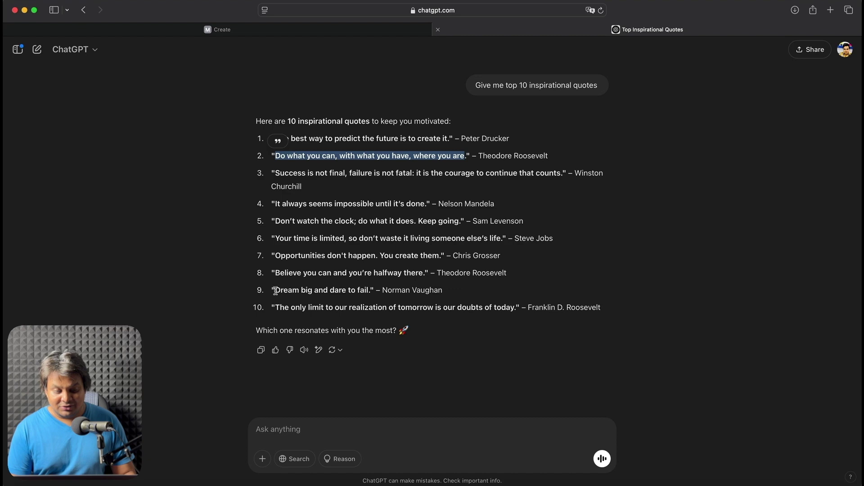
{"action": "left_click_drag", "start_coordinate": [274, 290], "coordinate": [369, 290]}
{"action": "left_click", "coordinate": [279, 30]}
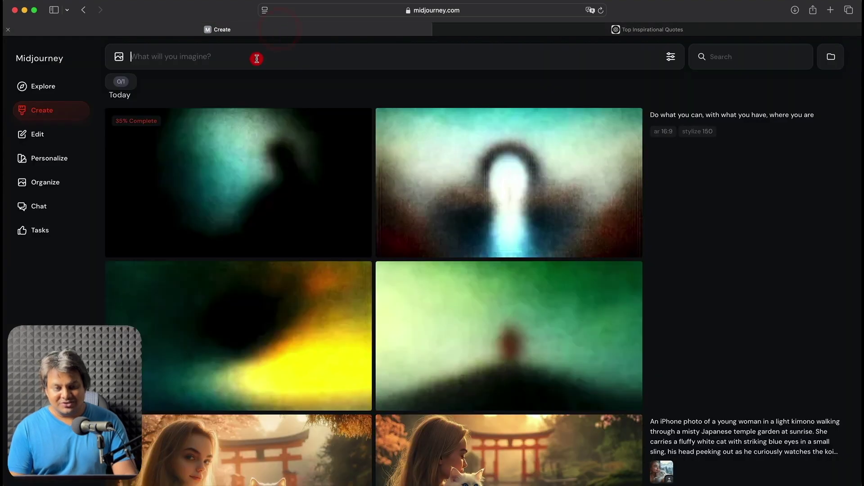
{"action": "key", "text": "super+v"}
{"action": "key", "text": "Return"}
Step: Switch to ChatGPT and send "Give me top 5 thanos quotes"
{"action": "left_click", "coordinate": [649, 30]}
{"action": "left_click", "coordinate": [343, 428]}
{"action": "type", "text": "Give"}
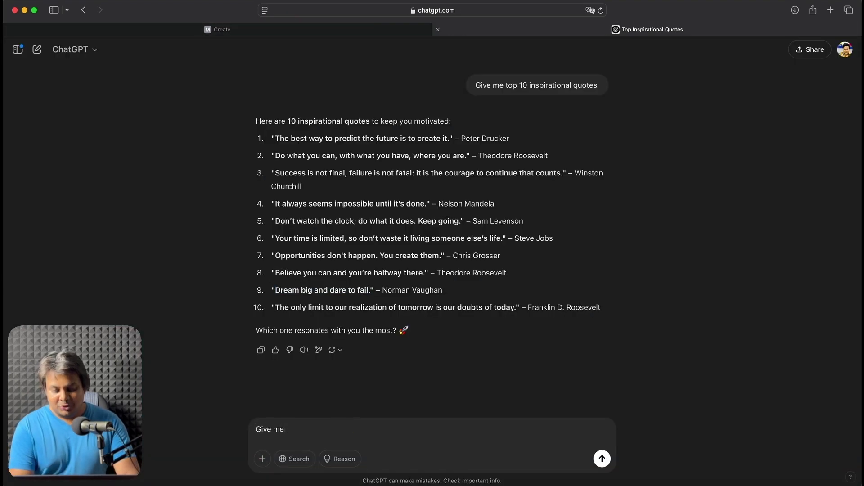
{"action": "type", "text": " me top 5 thanos quotes"}
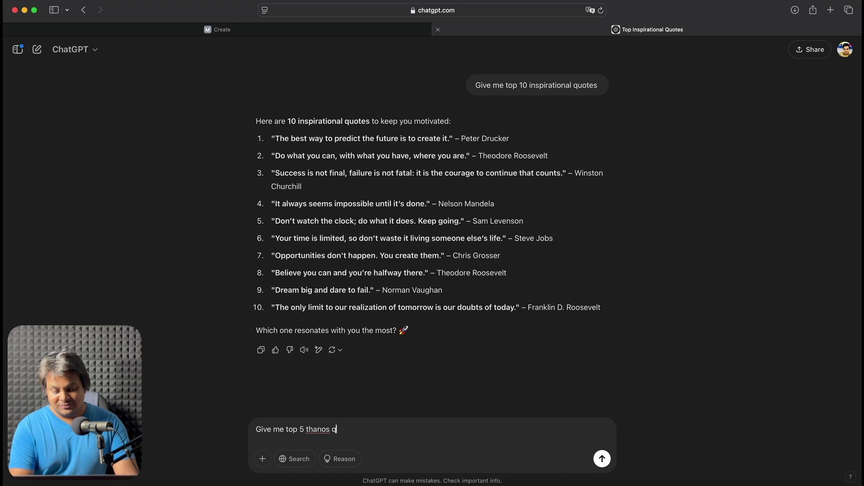
{"action": "key", "text": "Return"}
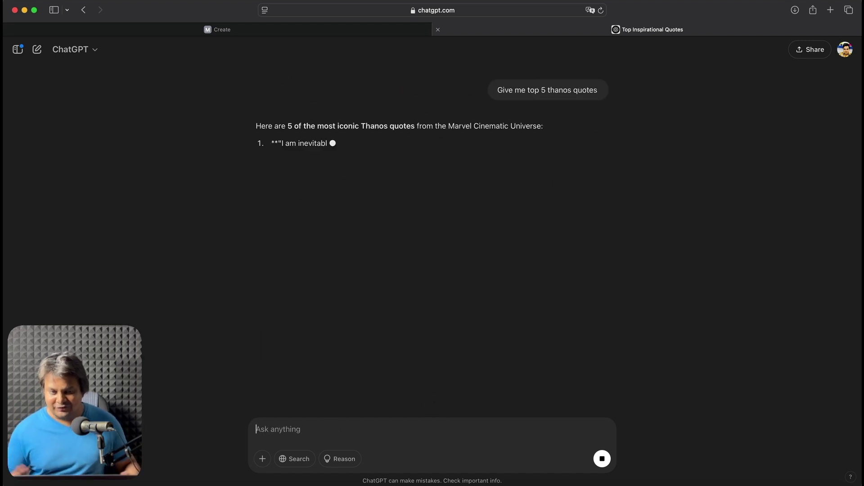
Step: Copy the Thanos quote "The hardest choices require the strongest wills" and switch to Midjourney
{"action": "left_click_drag", "start_coordinate": [276, 161], "coordinate": [444, 164]}
{"action": "key", "text": "super+c"}
{"action": "key", "text": "ctrl+shift+Tab"}
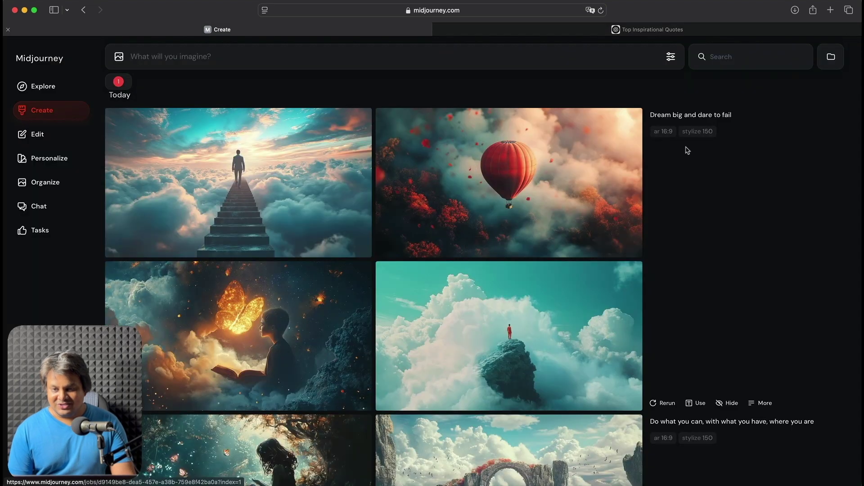
Step: Examine the four "Dream big and dare to fail" images at full size and return to the feed
{"action": "left_click", "coordinate": [260, 150]}
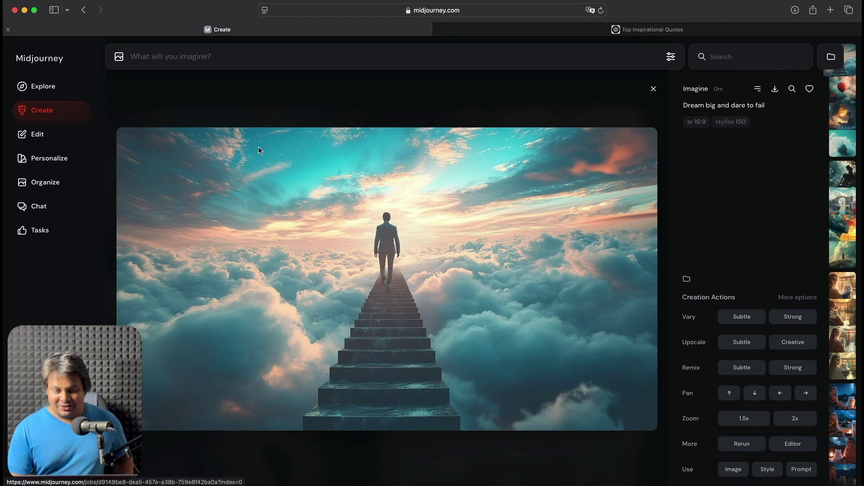
{"action": "key", "text": "Down"}
{"action": "key", "text": "Down"}
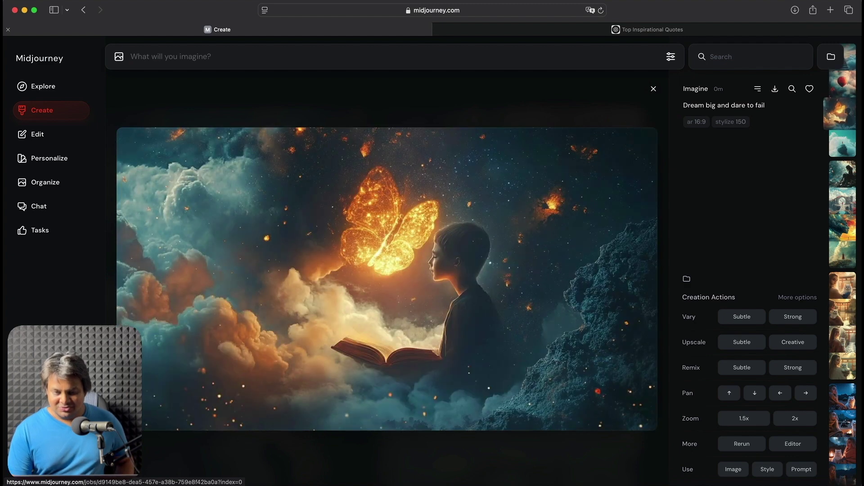
{"action": "key", "text": "Down"}
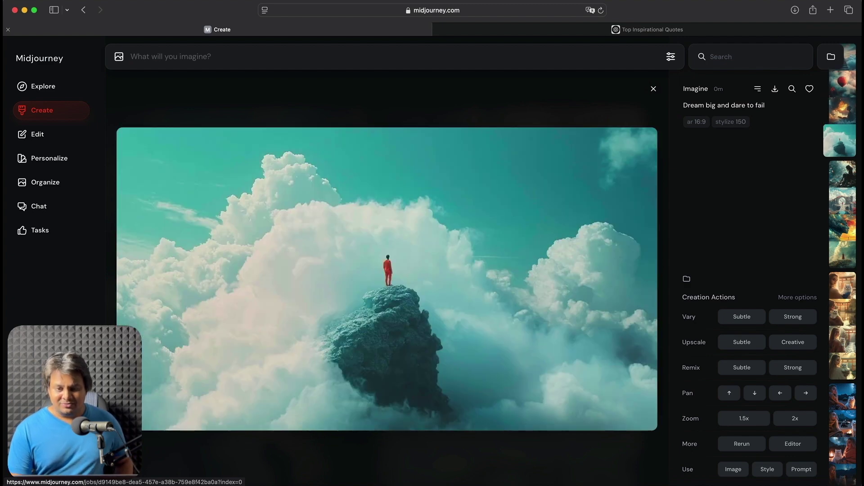
{"action": "key", "text": "Up"}
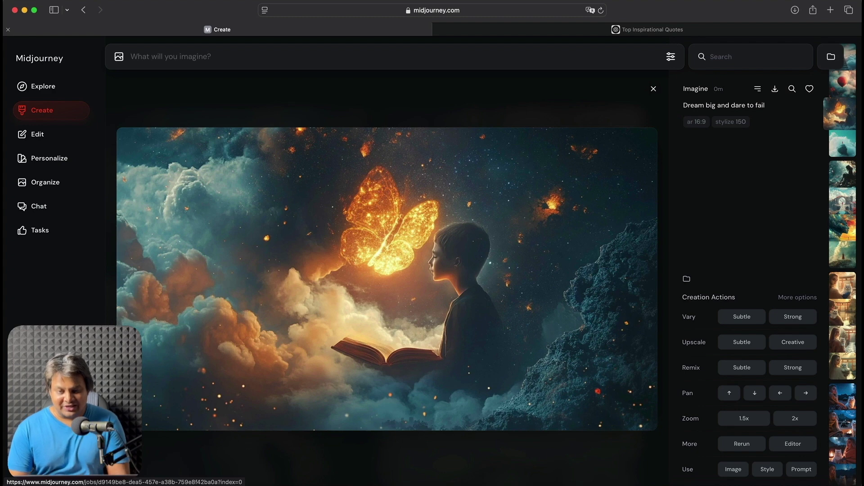
{"action": "key", "text": "Up"}
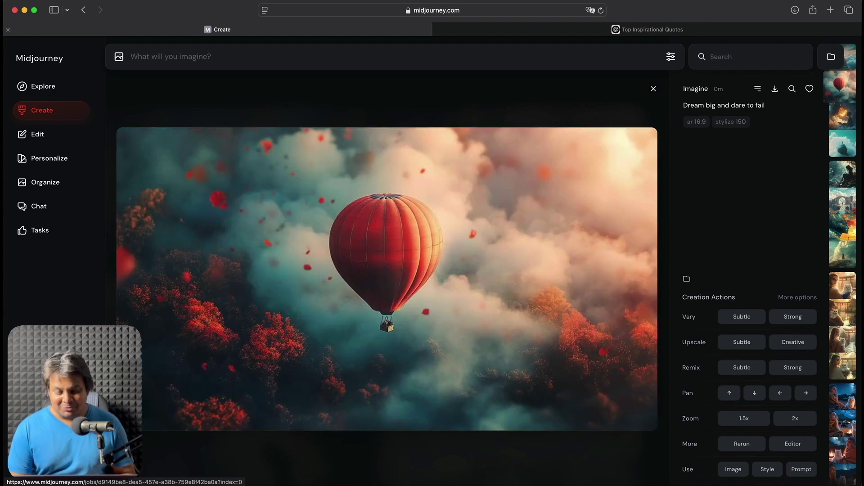
{"action": "key", "text": "Up"}
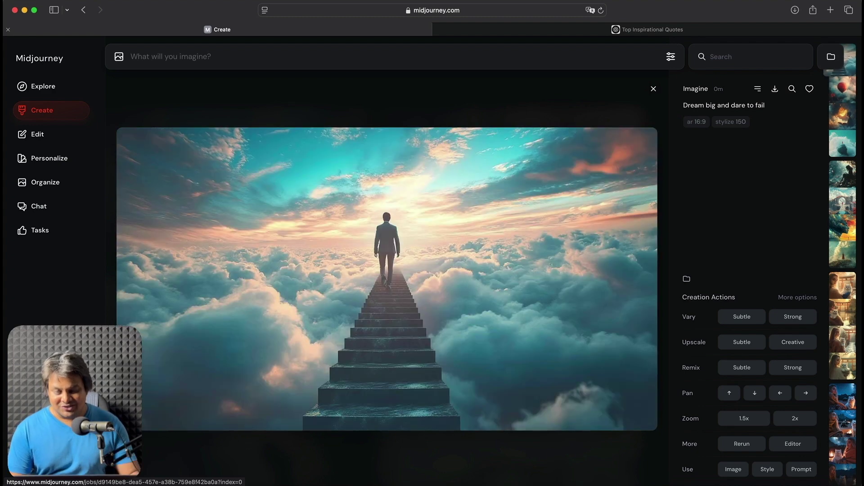
{"action": "left_click", "coordinate": [653, 90]}
Step: Submit the copied quote "The hardest choices require the strongest wills" as a prompt
{"action": "left_click", "coordinate": [514, 59]}
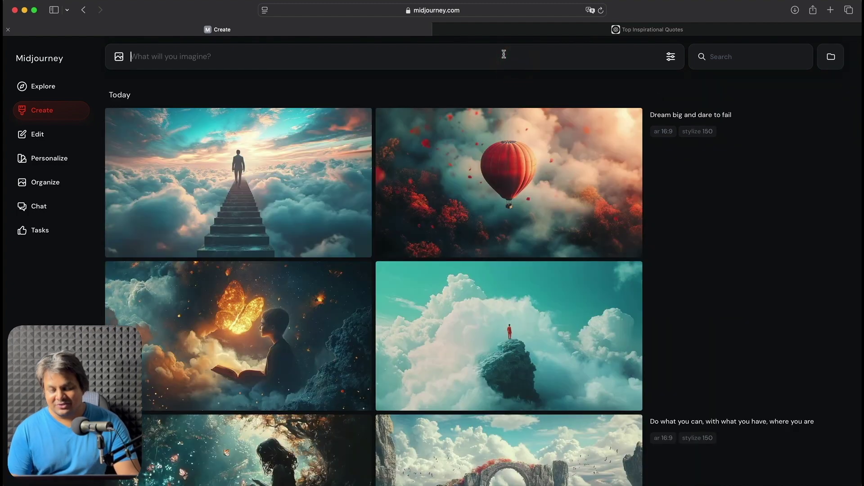
{"action": "key", "text": "super+v"}
{"action": "key", "text": "Return"}
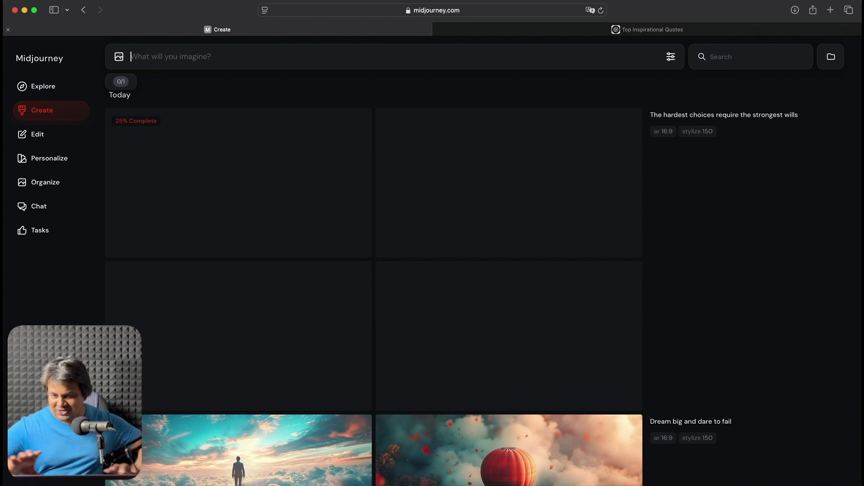
Step: Examine the "The hardest choices require the strongest wills" images at full size and return to the feed
{"action": "left_click", "coordinate": [451, 102]}
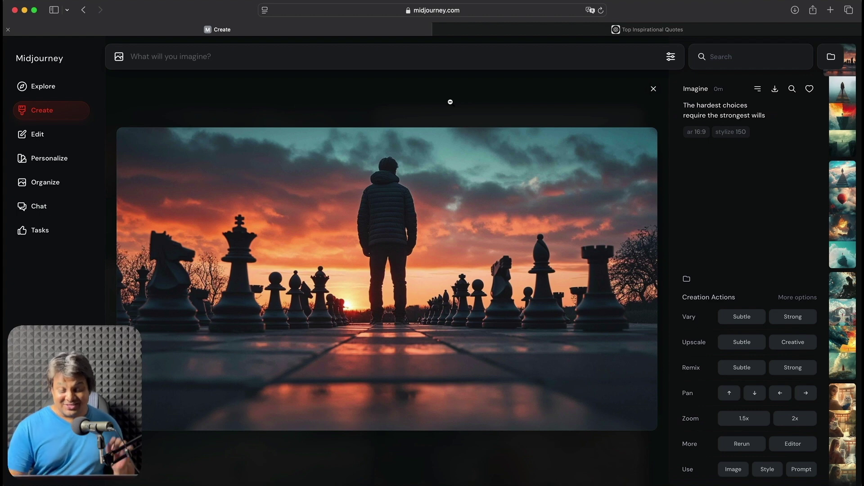
{"action": "key", "text": "Down"}
{"action": "key", "text": "Down"}
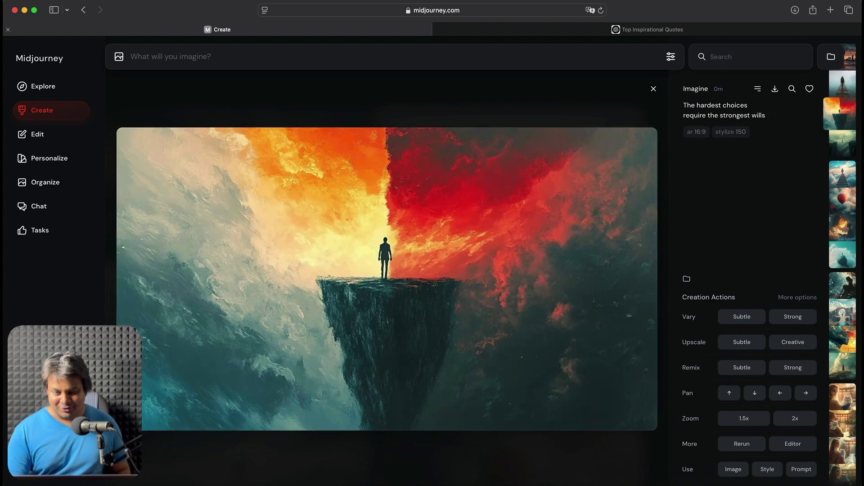
{"action": "key", "text": "Up"}
{"action": "key", "text": "Down"}
{"action": "key", "text": "Down"}
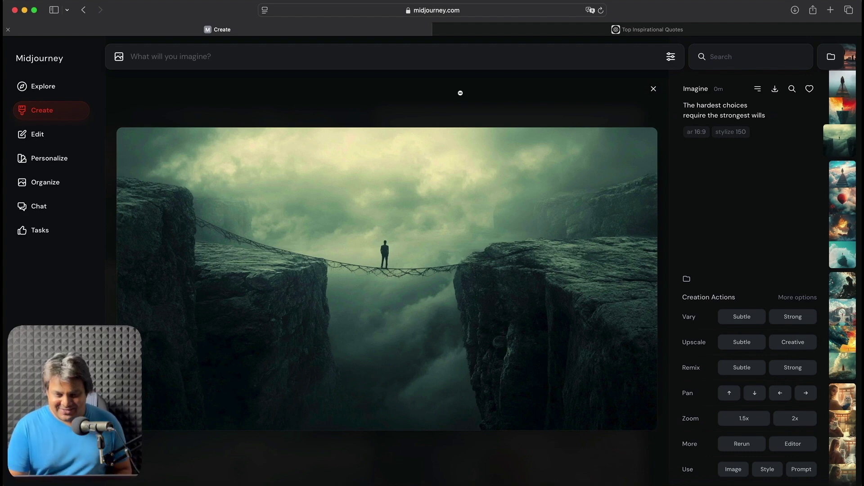
{"action": "left_click", "coordinate": [654, 89]}
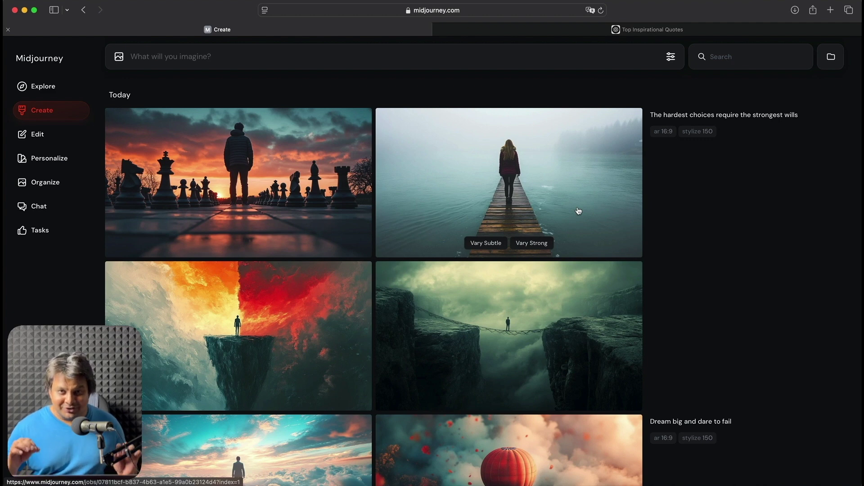
Step: Switch to ChatGPT and send "Give me 10 crazy and amazing metaphors"
{"action": "left_click", "coordinate": [671, 30]}
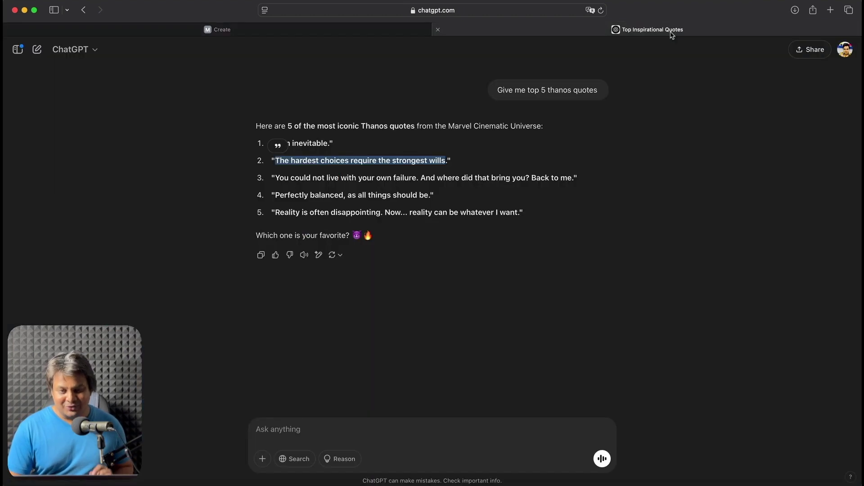
{"action": "left_click", "coordinate": [381, 439]}
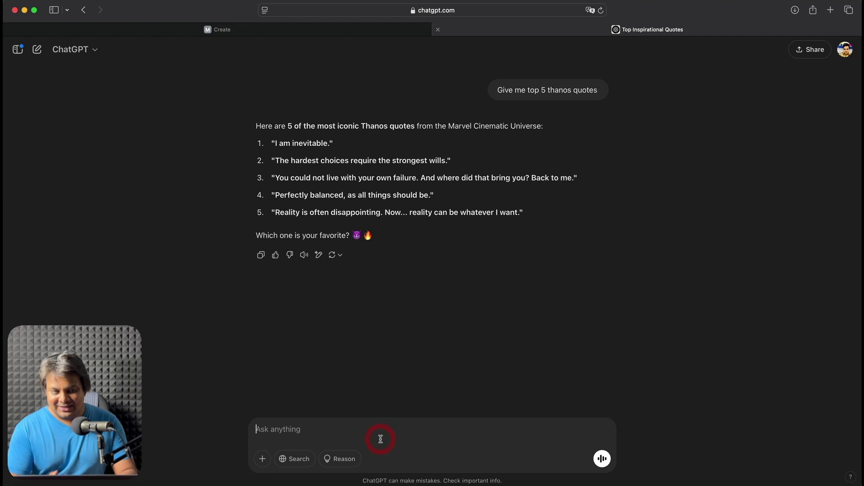
{"action": "type", "text": "Giv"}
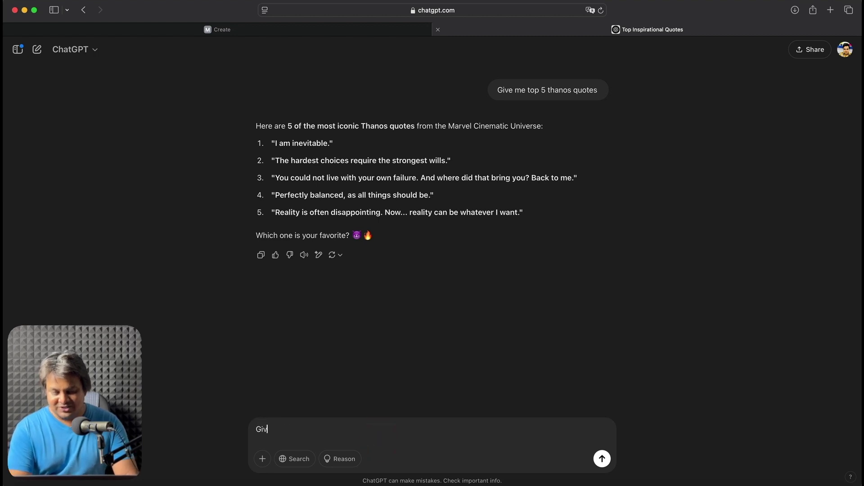
{"action": "type", "text": "e me 10 cra"}
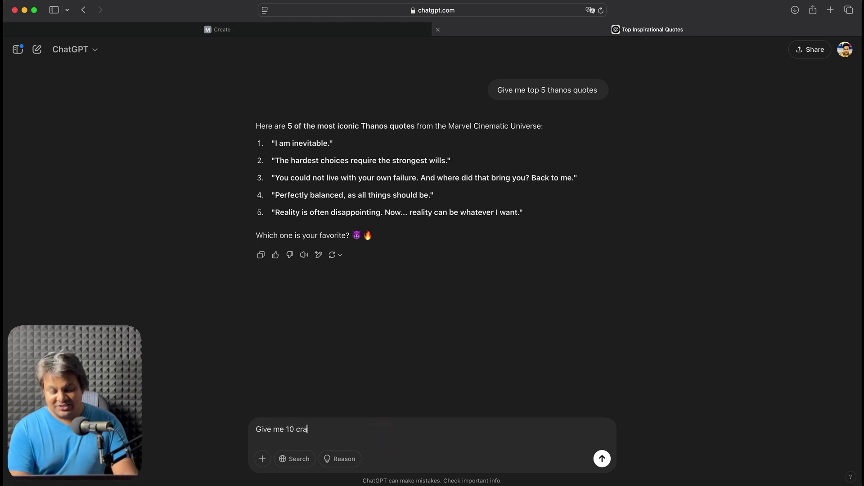
{"action": "type", "text": "zy and amazing metaphors"}
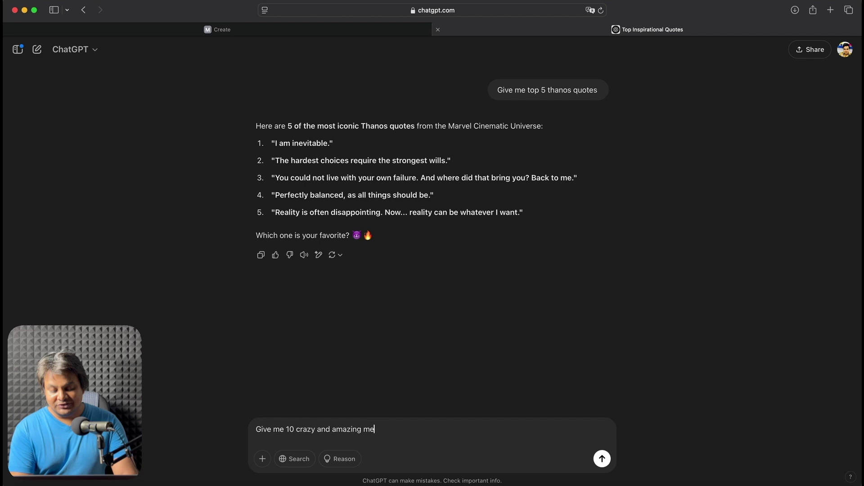
{"action": "key", "text": "Return"}
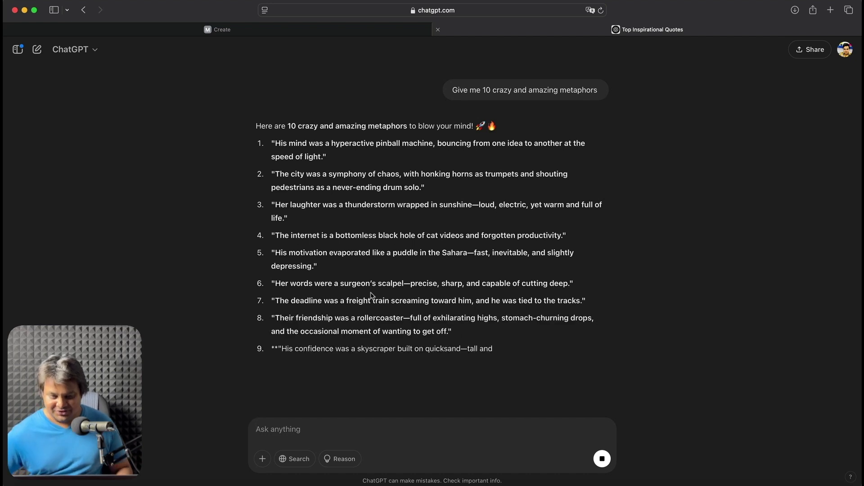
Step: Copy the metaphor about confidence as a skyscraper built on quicksand and submit it in Midjourney
{"action": "left_click_drag", "start_coordinate": [276, 350], "coordinate": [570, 336]}
{"action": "scroll", "coordinate": [279, 338], "scroll_direction": "down", "scroll_amount": 2}
{"action": "key", "text": "ctrl+shift+Tab"}
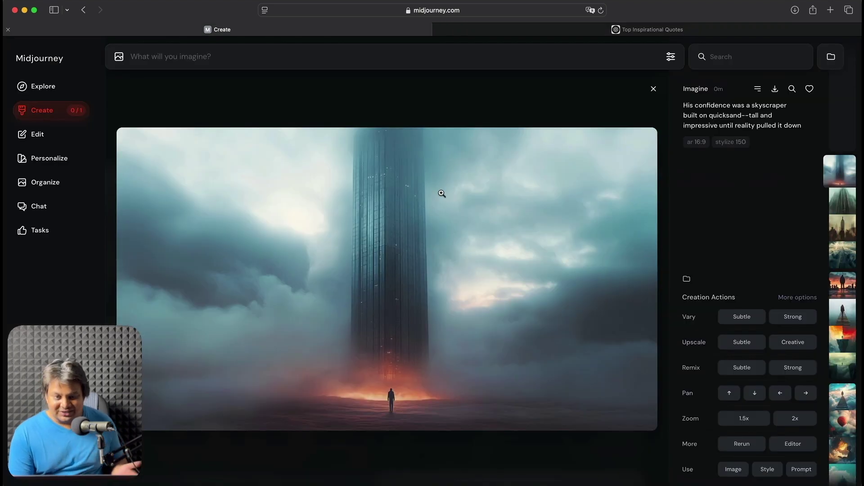
Step: Browse the skyscraper metaphor images at full size
{"action": "key", "text": "Down"}
{"action": "key", "text": "Down"}
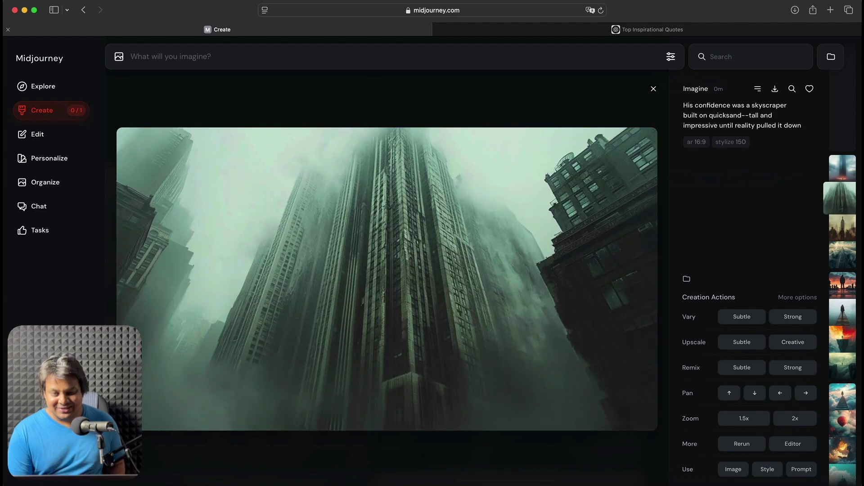
{"action": "key", "text": "Down"}
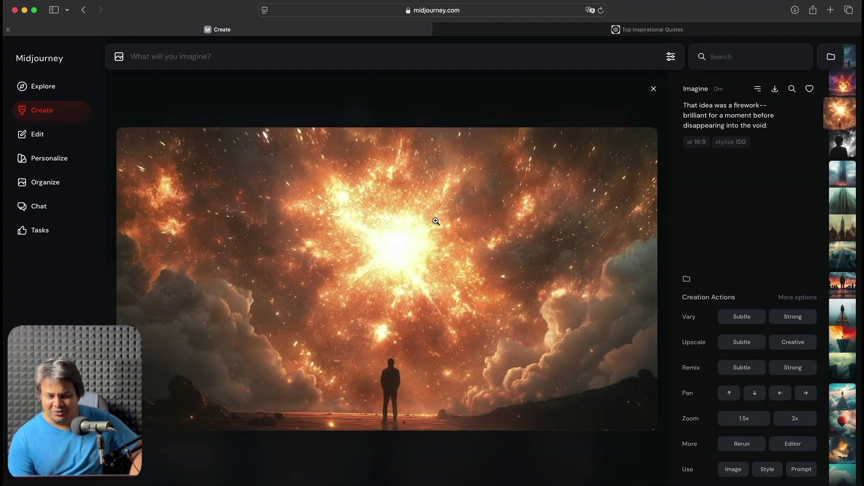
Step: Compare the images of the "That idea was a firework" metaphor at full size
{"action": "key", "text": "Up"}
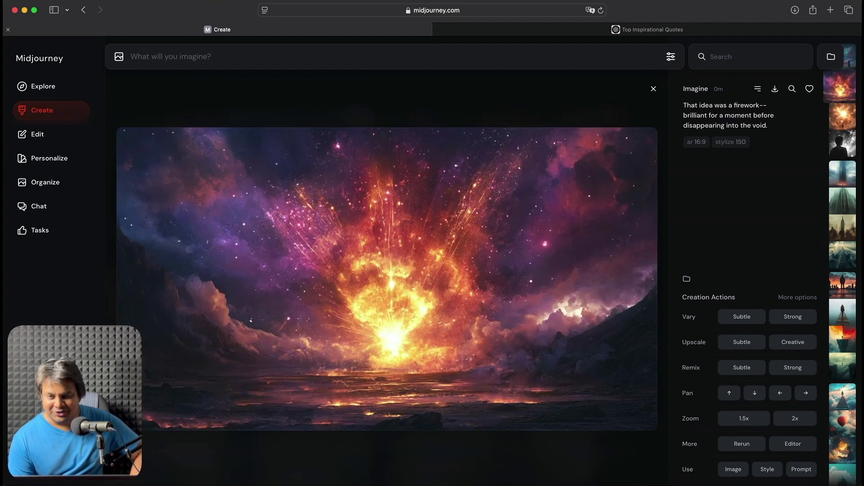
{"action": "key", "text": "Up"}
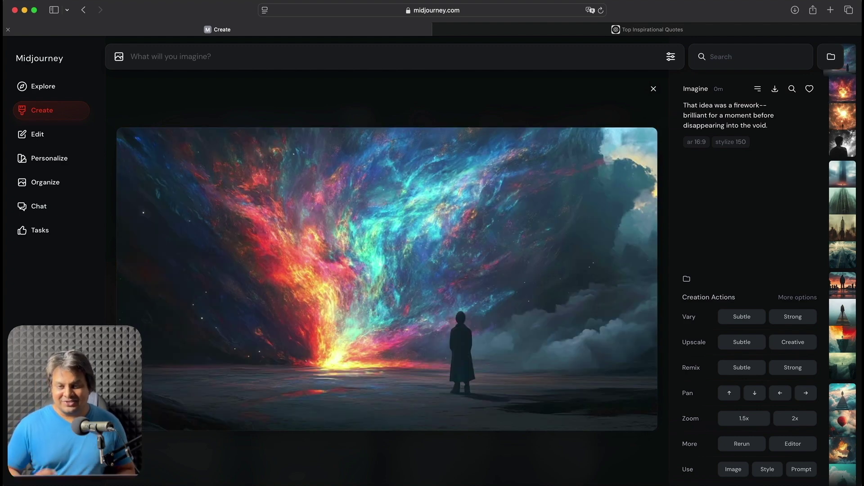
{"action": "key", "text": "Down"}
{"action": "key", "text": "Down"}
{"action": "key", "text": "Down"}
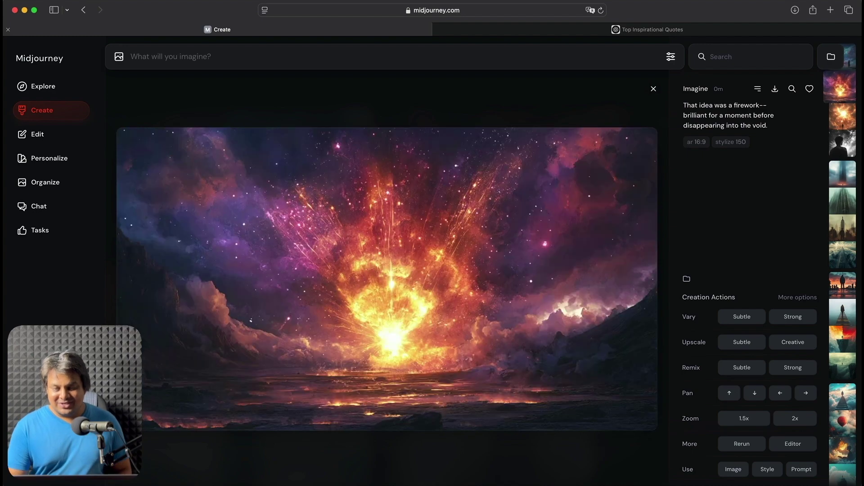
{"action": "key", "text": "Up"}
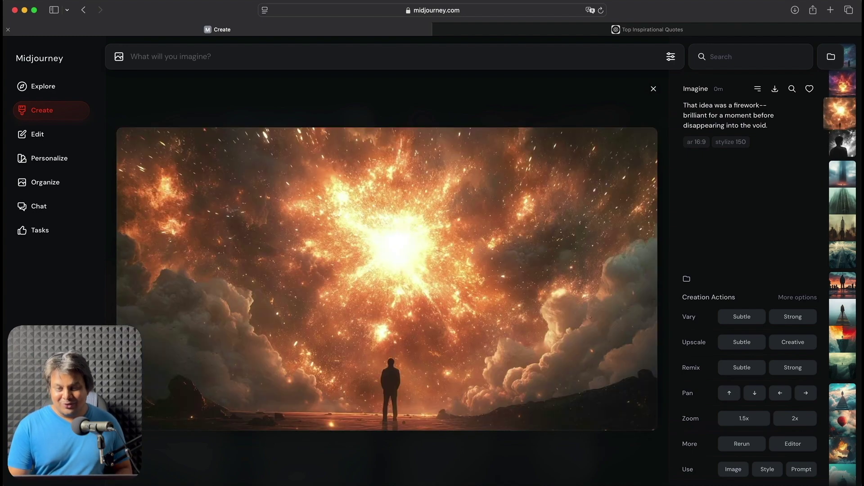